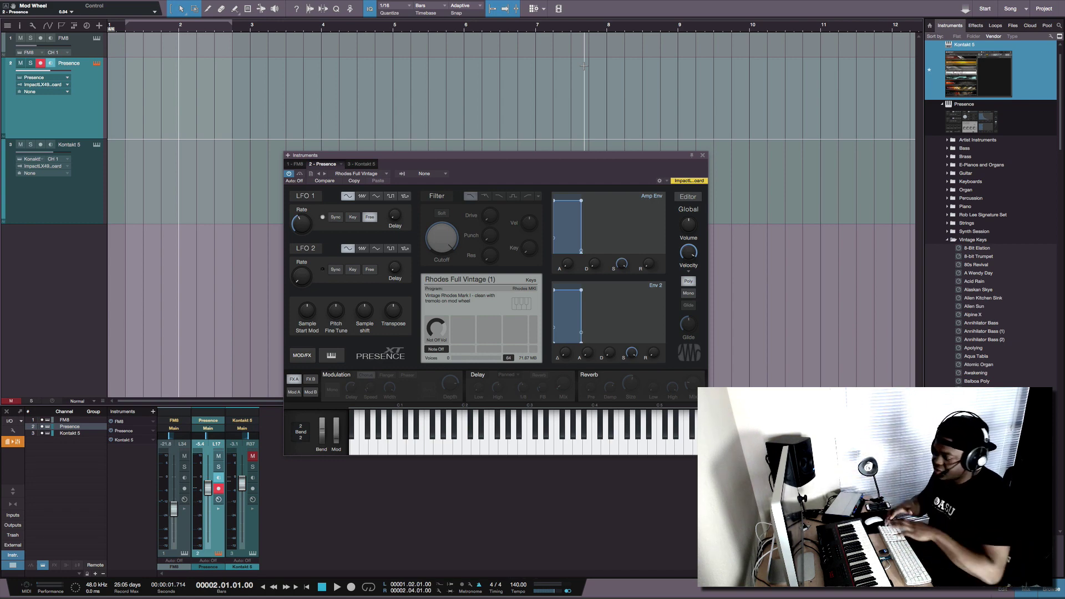
# Record the Presence keys part from the start of the GLIDE-TIME song.
pyautogui.press('Home')
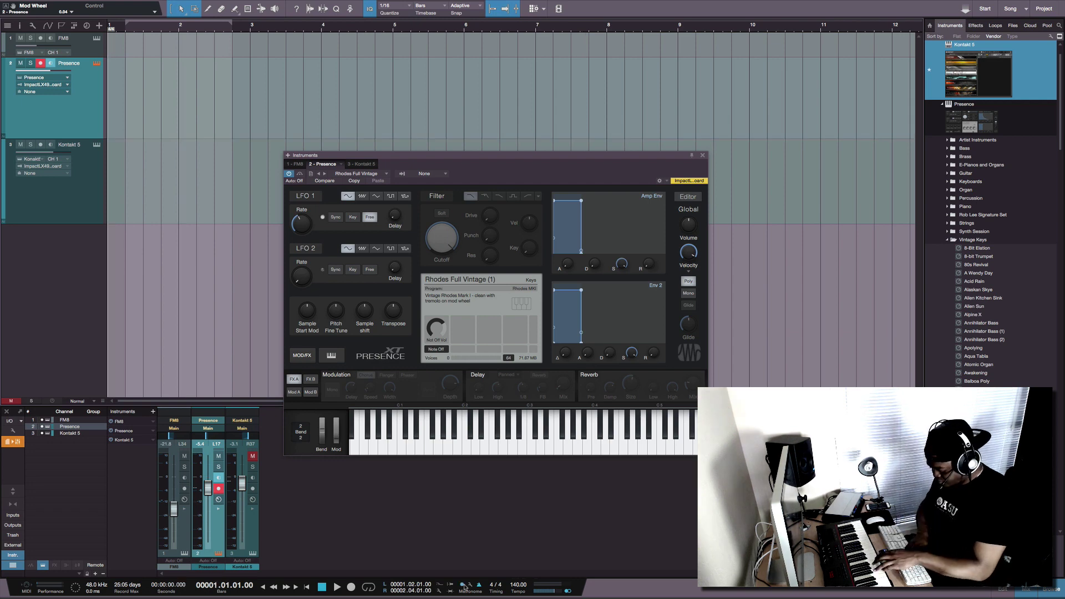
pyautogui.press('KP_Multiply')
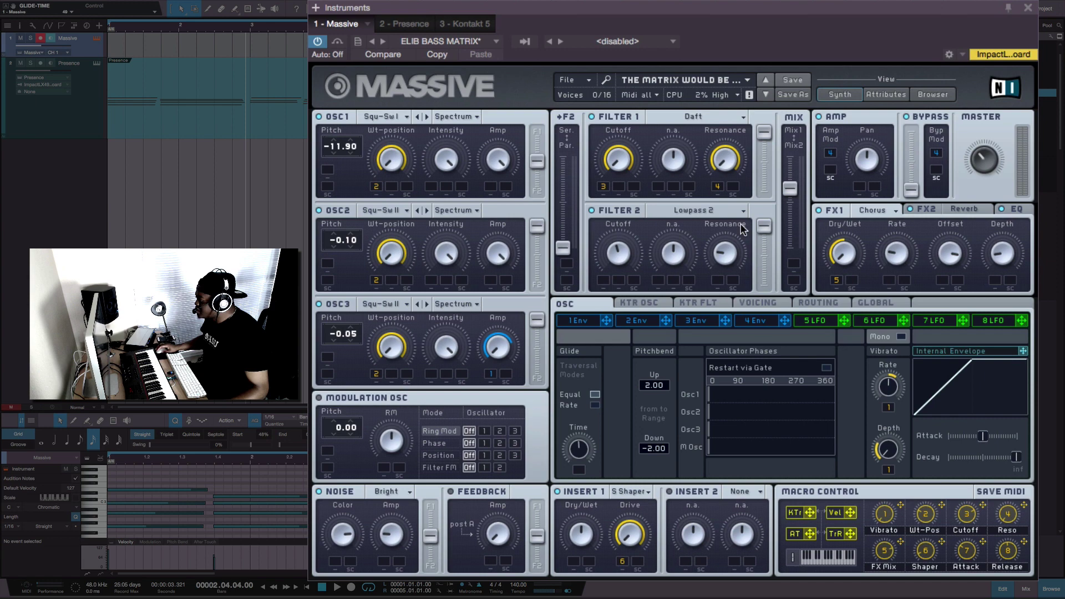
pyautogui.click(644, 304)
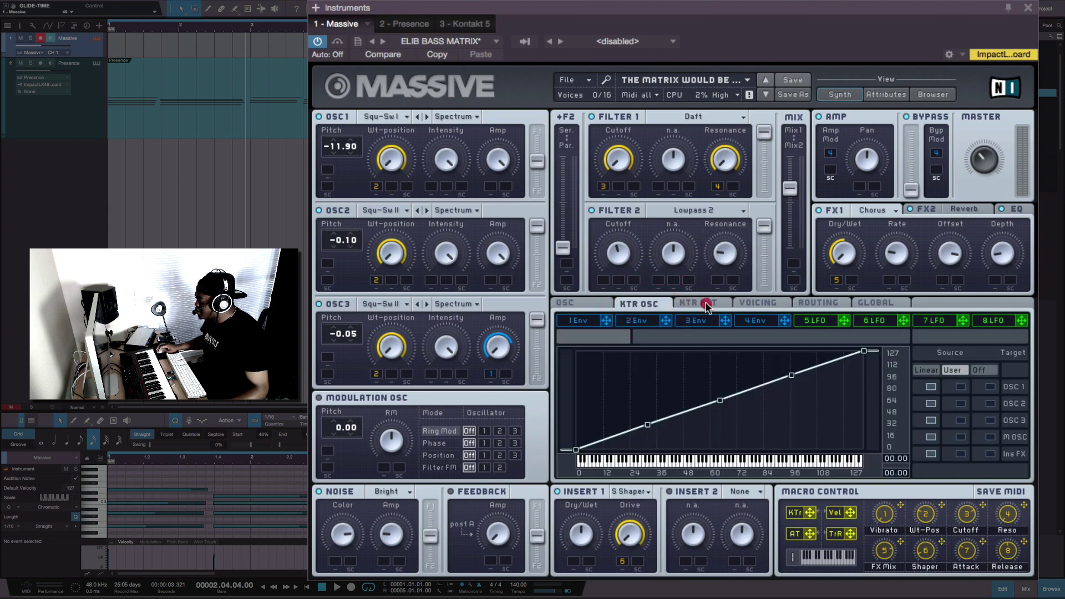
pyautogui.click(706, 305)
pyautogui.click(761, 305)
pyautogui.click(574, 303)
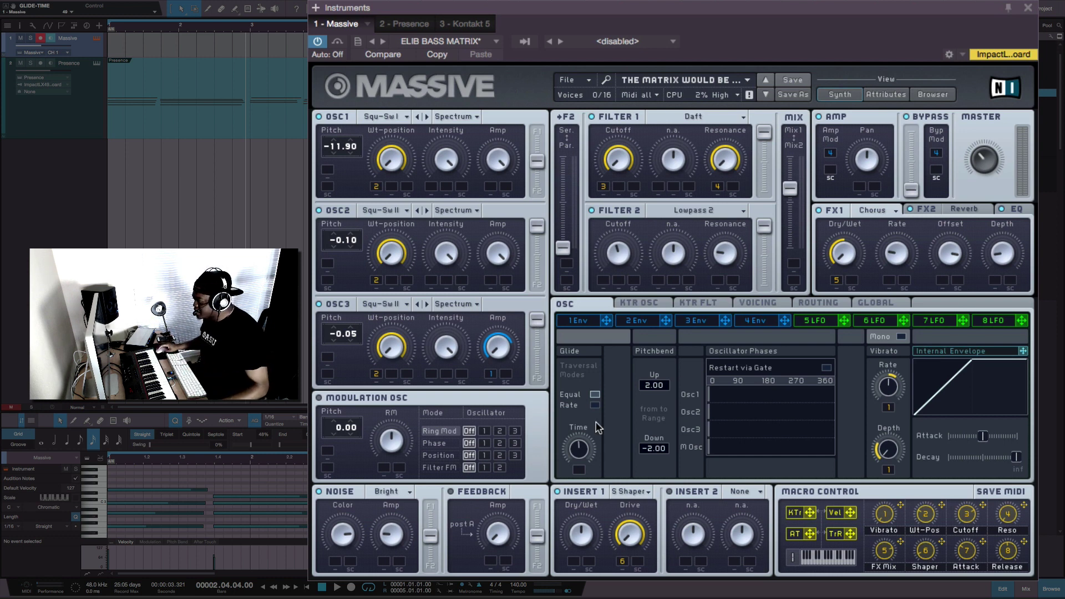
# Enable Massive's Glide Equal option and set Glide Time to about 12 o'clock.
pyautogui.click(581, 546)
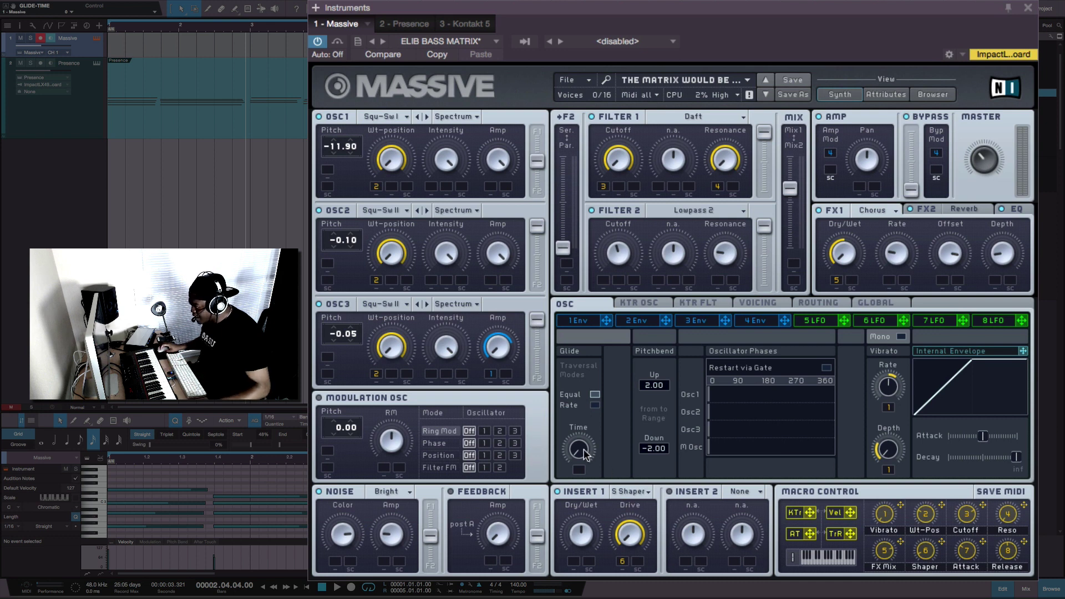
pyautogui.click(582, 397)
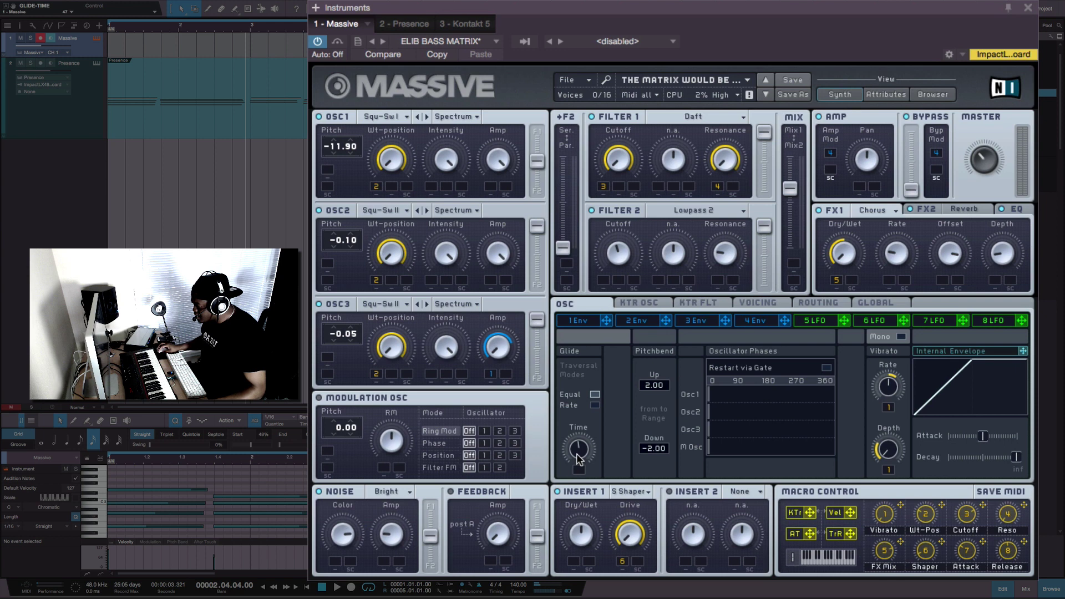
pyautogui.moveTo(579, 460); pyautogui.dragTo(581, 427)
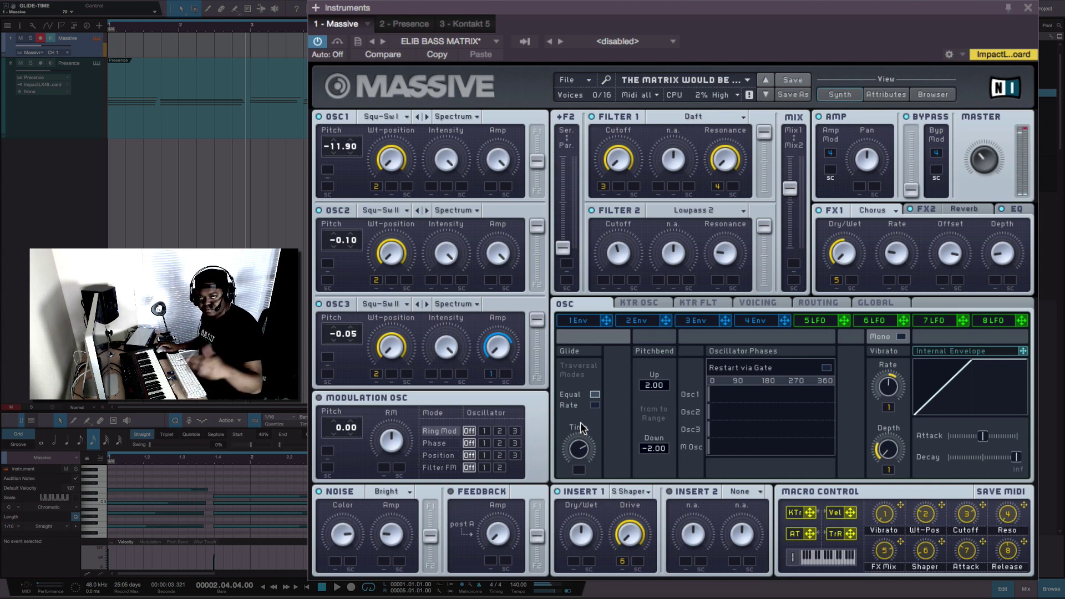
pyautogui.moveTo(585, 455); pyautogui.dragTo(574, 478)
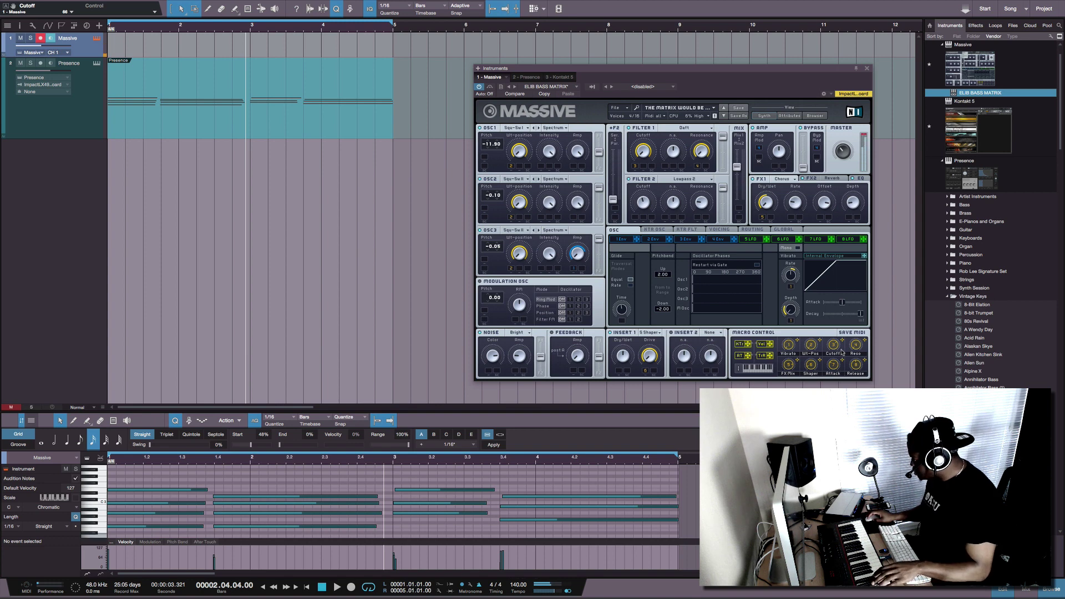
# Lower the Cutoff macro from 66 to 51, record a count-in bass take, and enlarge the Massive track.
pyautogui.moveTo(841, 352); pyautogui.dragTo(832, 360)
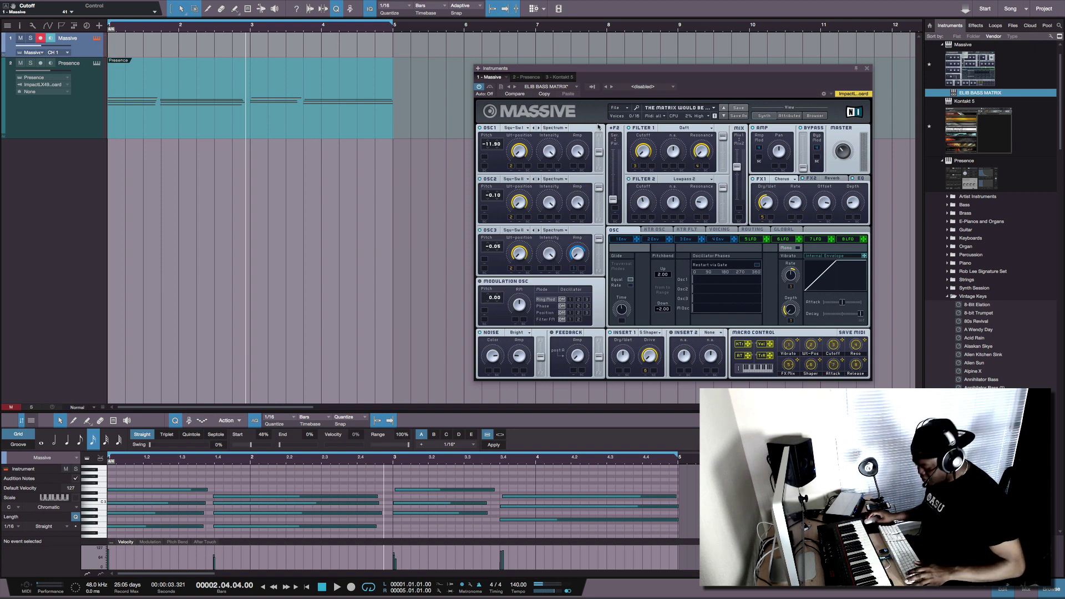
pyautogui.hotkey('ctrl', 'z')
pyautogui.press('KP_Multiply')
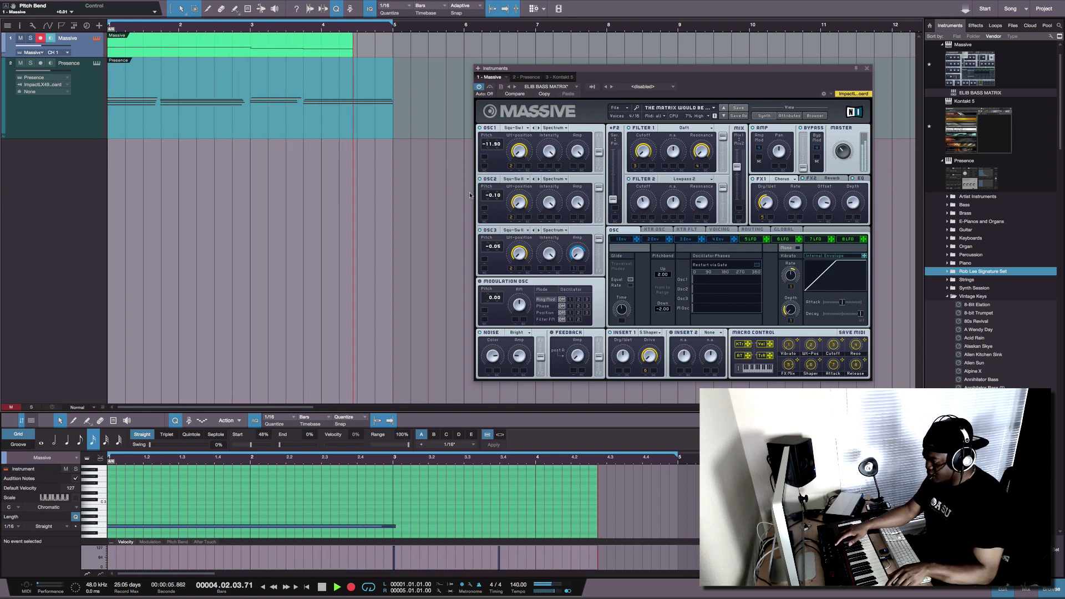
pyautogui.press('space')
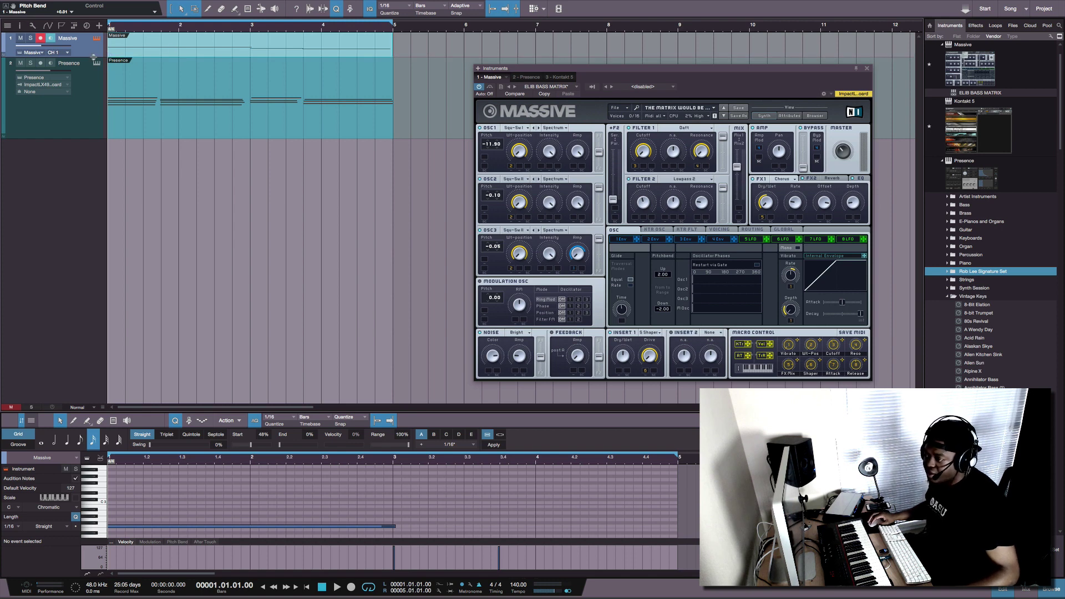
pyautogui.moveTo(94, 56); pyautogui.dragTo(100, 86)
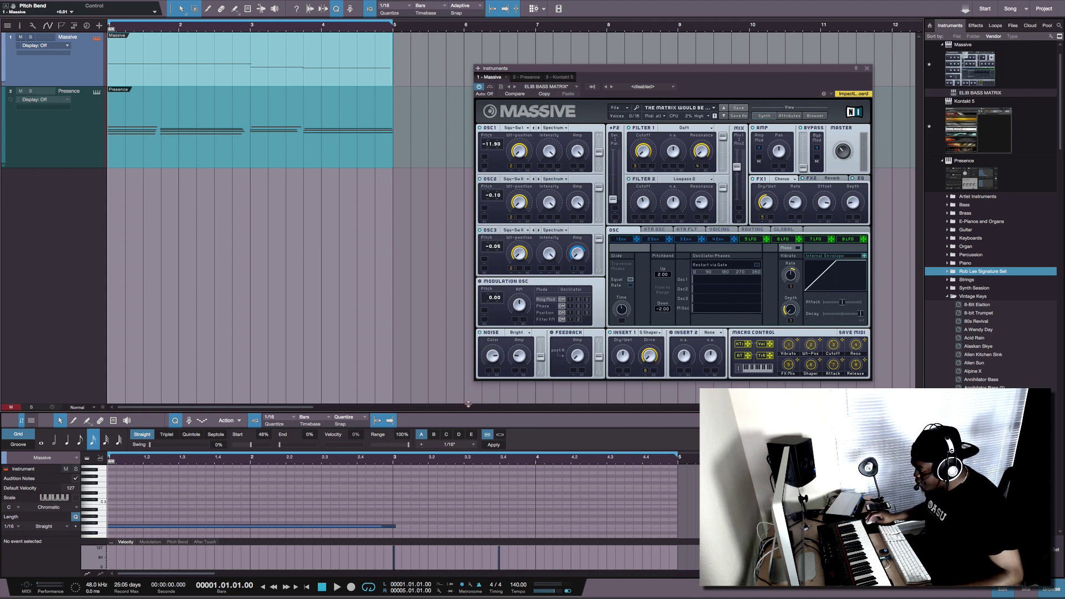
# Enlarge the note editor and show a taller Pitch Bend automation lane.
pyautogui.moveTo(468, 404); pyautogui.dragTo(452, 323)
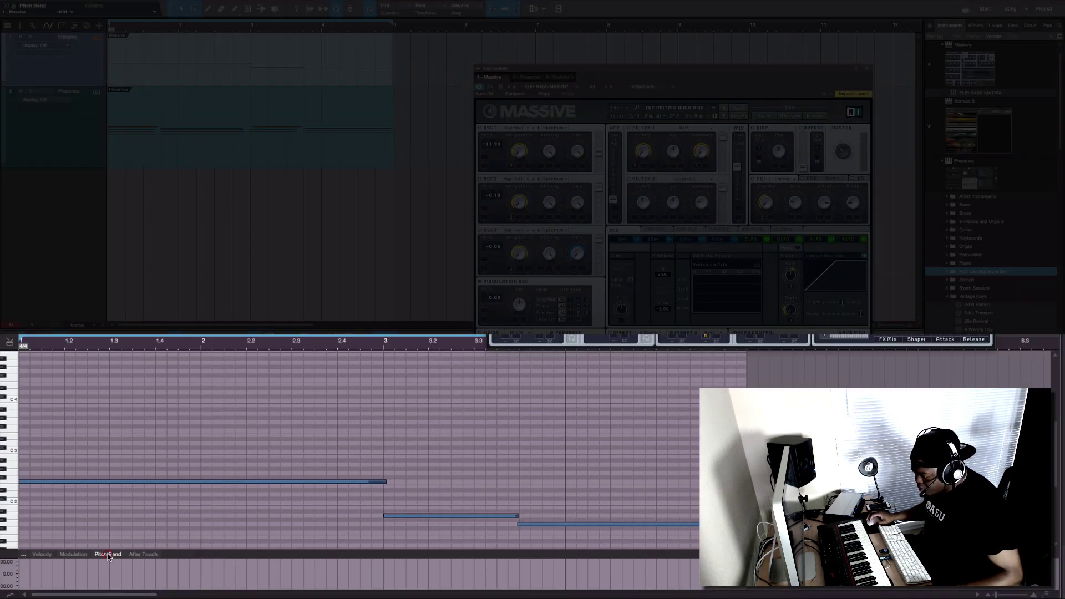
pyautogui.click(178, 542)
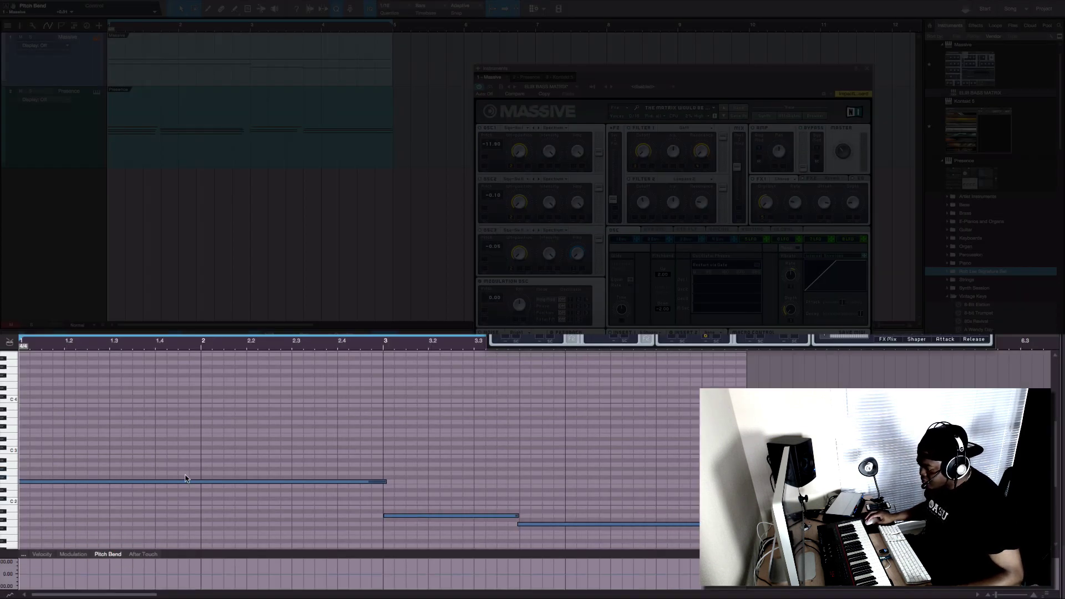
pyautogui.scroll(-3, 184, 478)
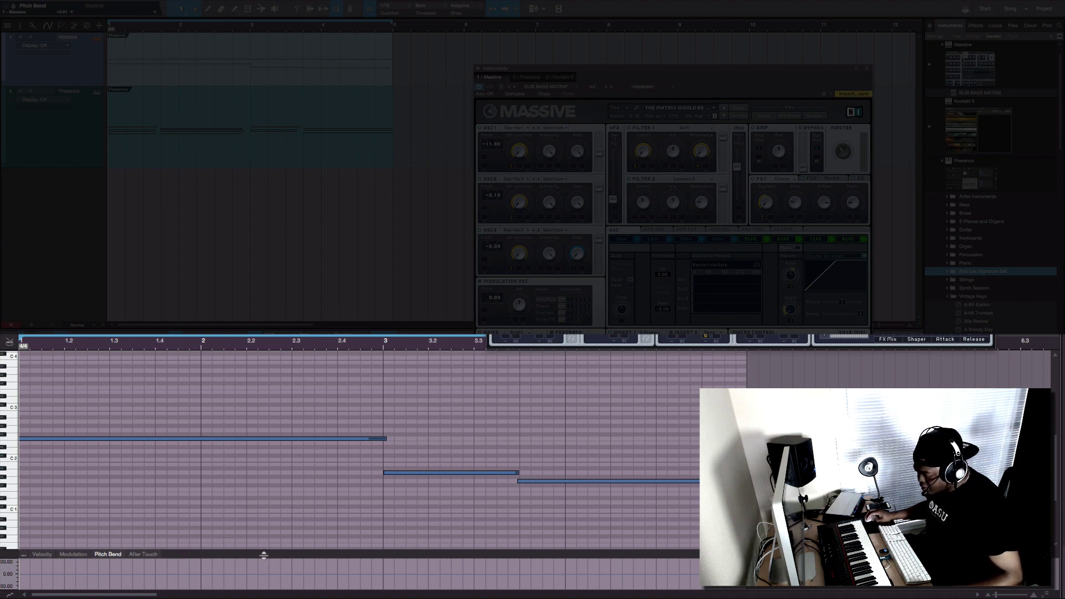
pyautogui.moveTo(262, 552); pyautogui.dragTo(258, 477)
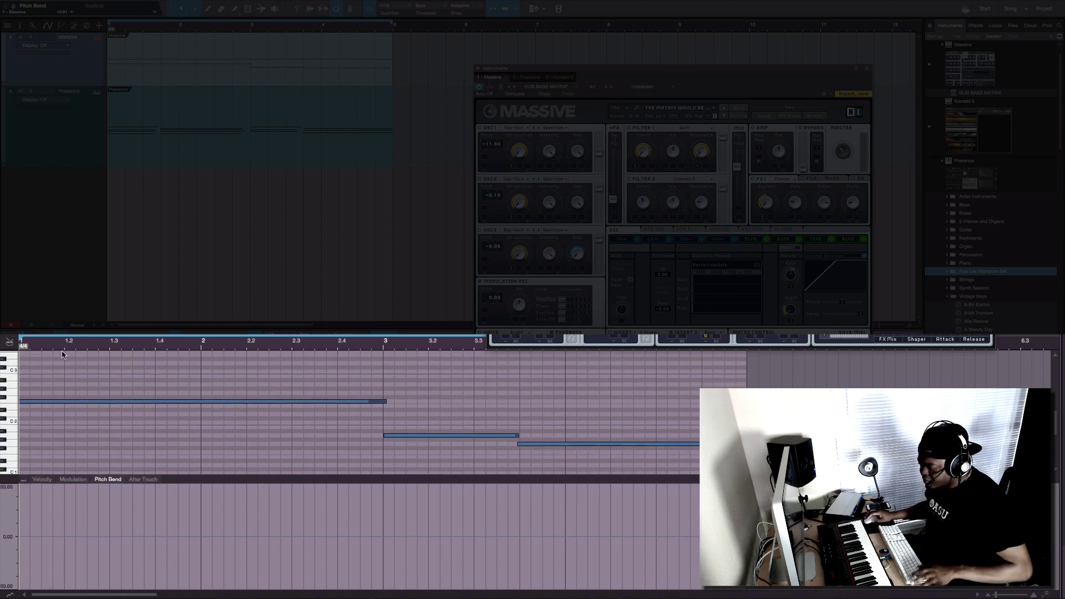
# Play the bass part and add two pitch-bend points bending the first note down.
pyautogui.press('space')
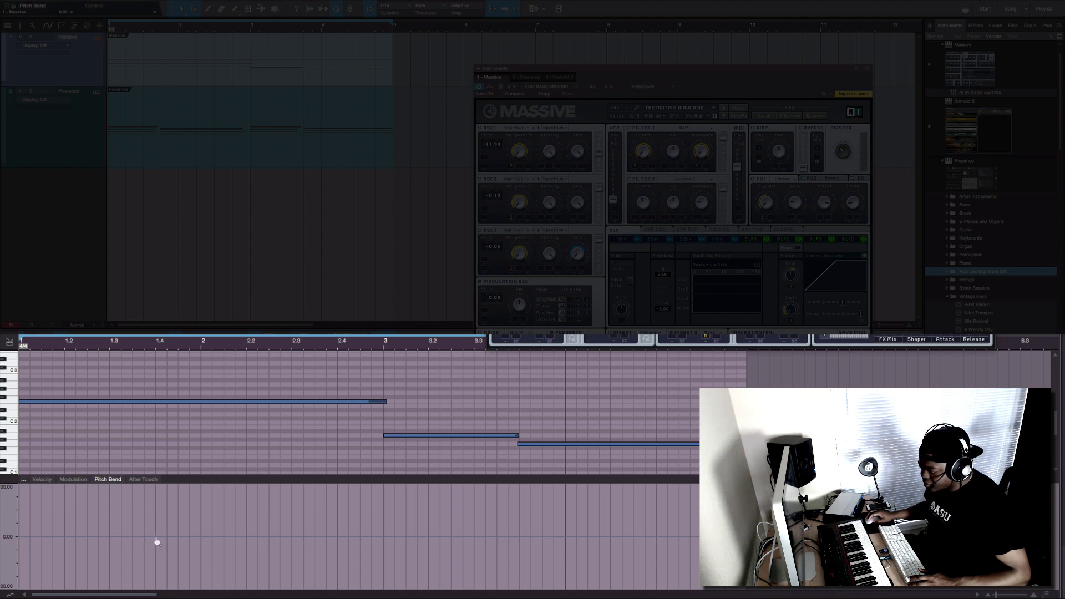
pyautogui.click(110, 536)
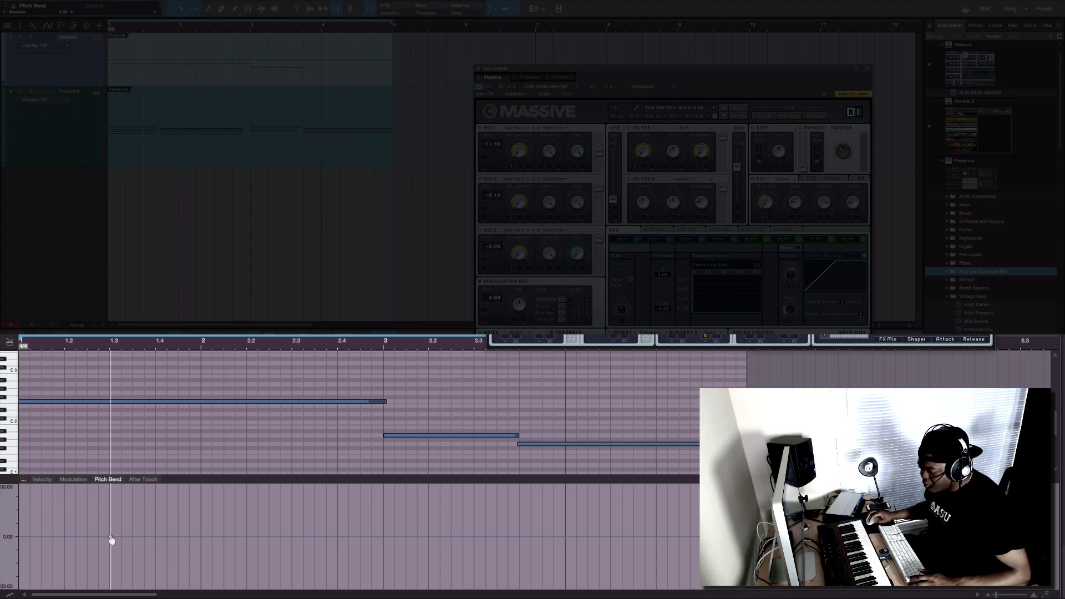
pyautogui.click(156, 536)
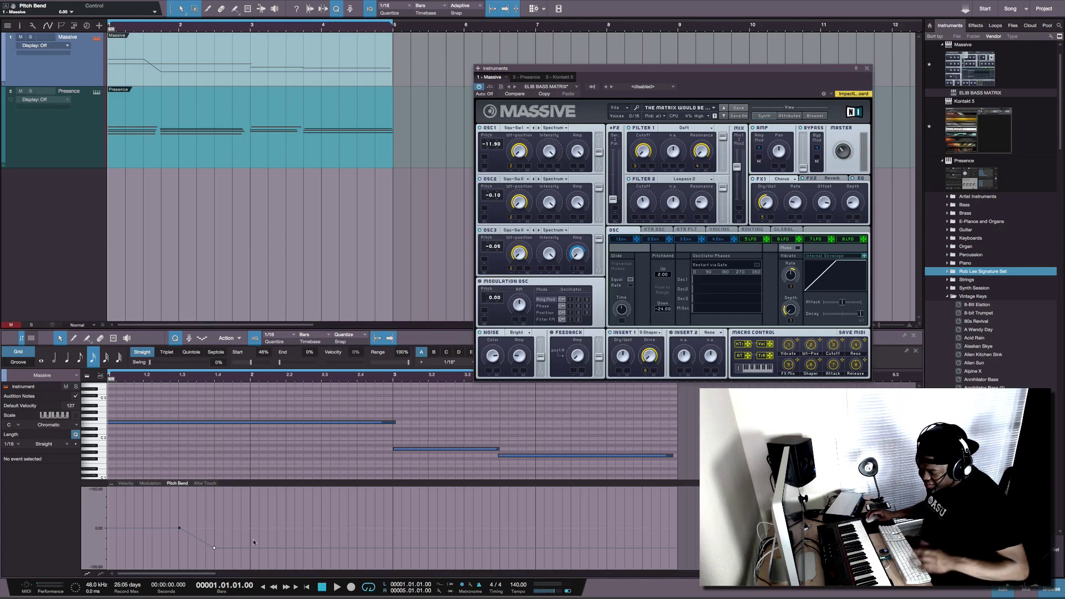
# Audition the bend, then add pitch-bend points at bar 3 and the end of bar 4.
pyautogui.press('space')
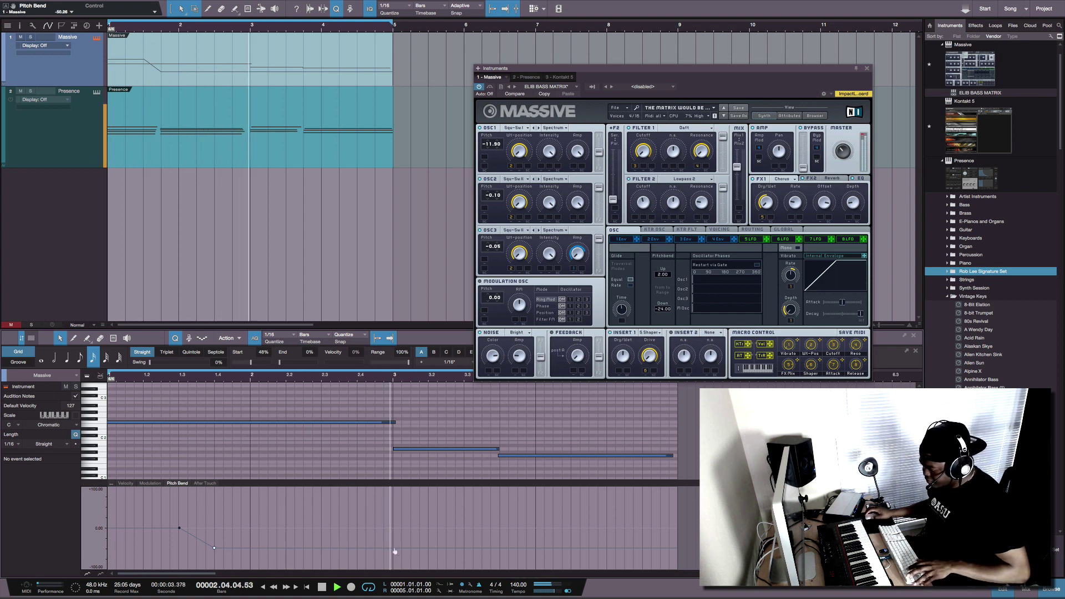
pyautogui.press('space')
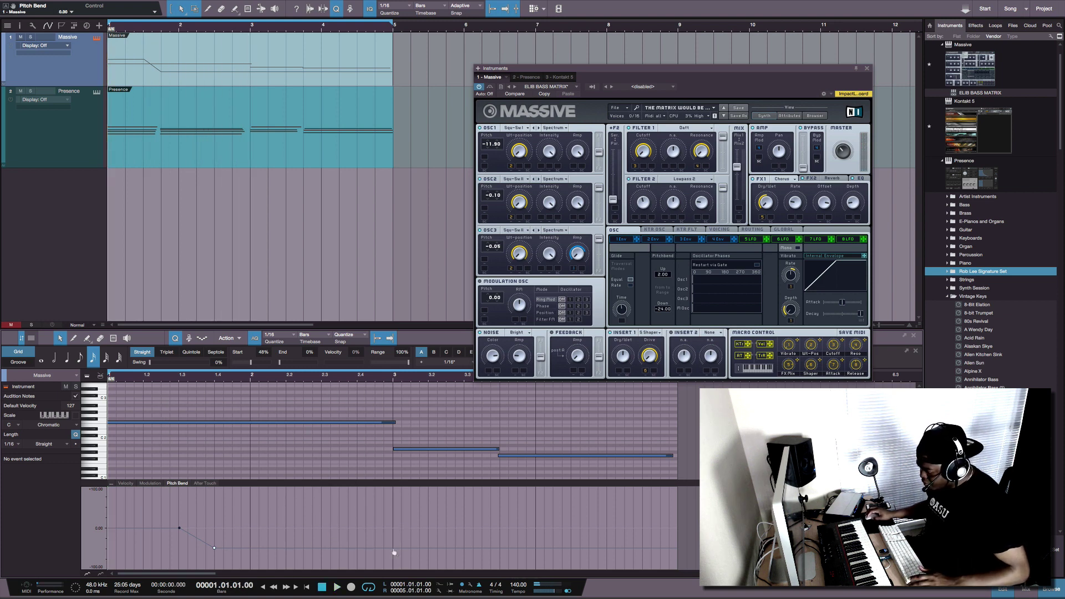
pyautogui.click(393, 548)
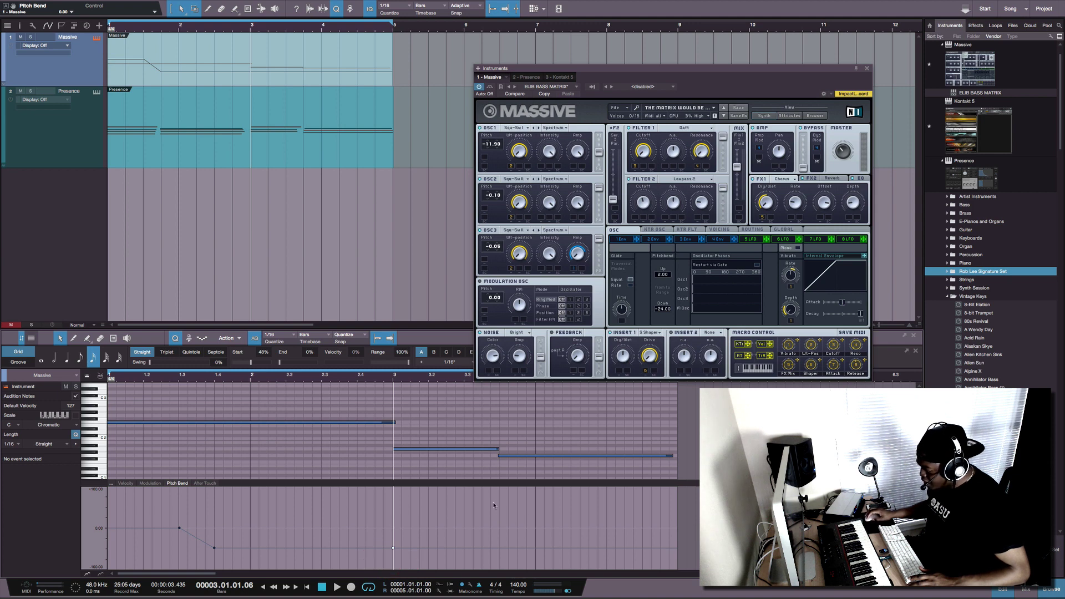
pyautogui.click(677, 548)
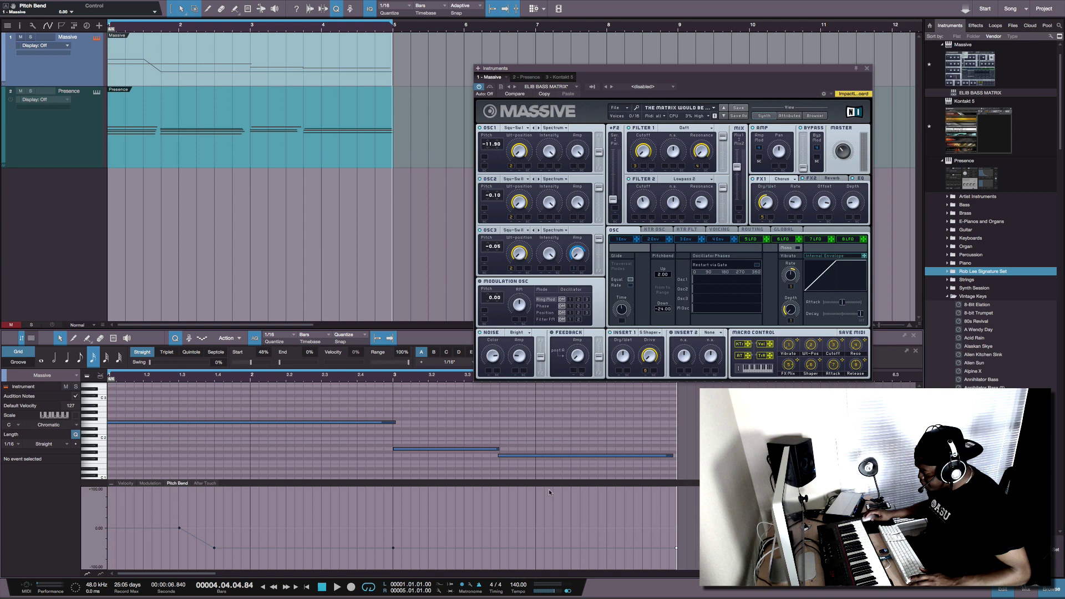
# Raise the bend between bars 3 and 5 to exactly 0.00 and play it back.
pyautogui.moveTo(477, 493)
pyautogui.mouseDown()
pyautogui.moveTo(475, 473)
pyautogui.moveTo(484, 489)
pyautogui.mouseUp()
pyautogui.press('e')
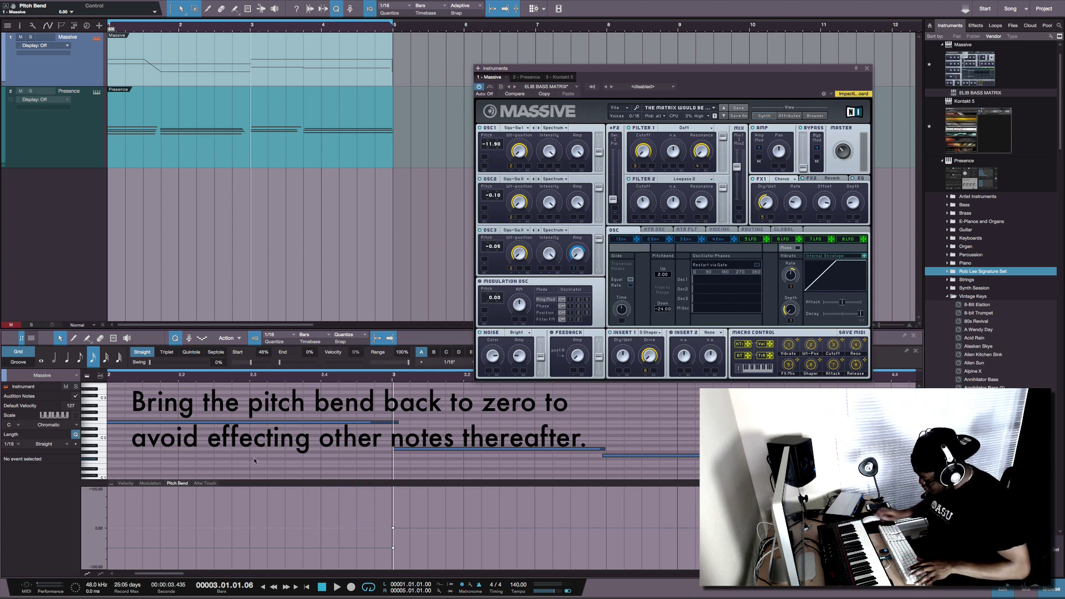
pyautogui.press('space')
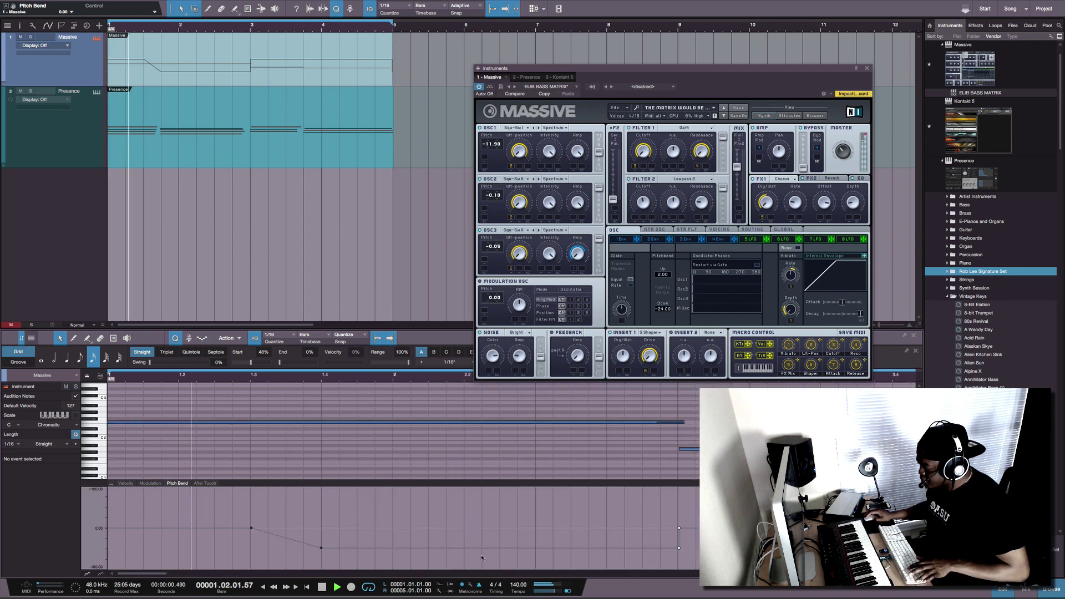
pyautogui.press('space')
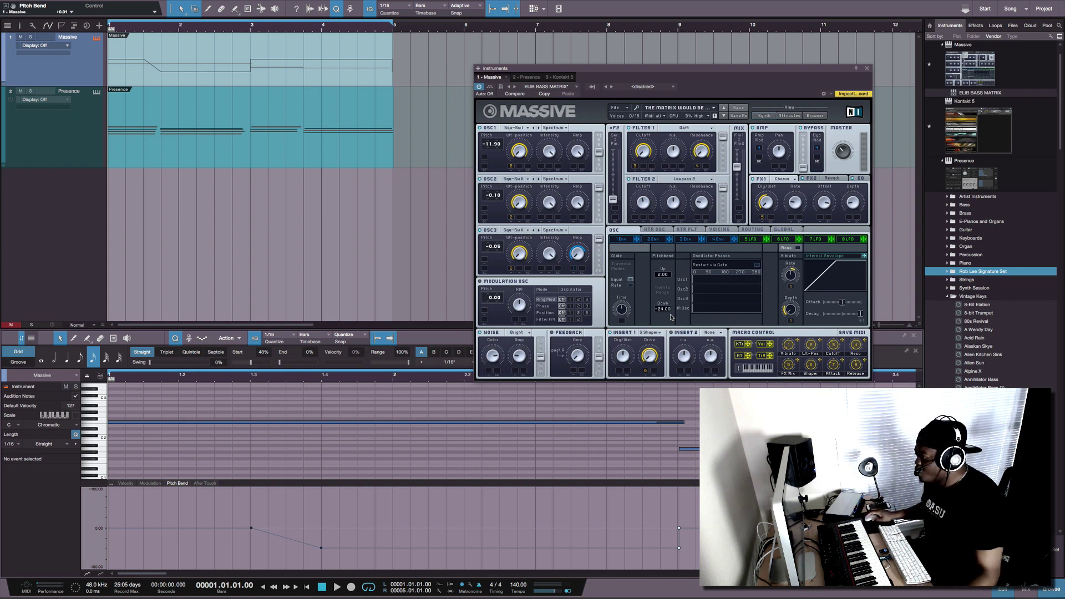
# Enter -12 in Massive's Pitchbend Down field, replacing -24.00.
pyautogui.doubleClick(661, 310)
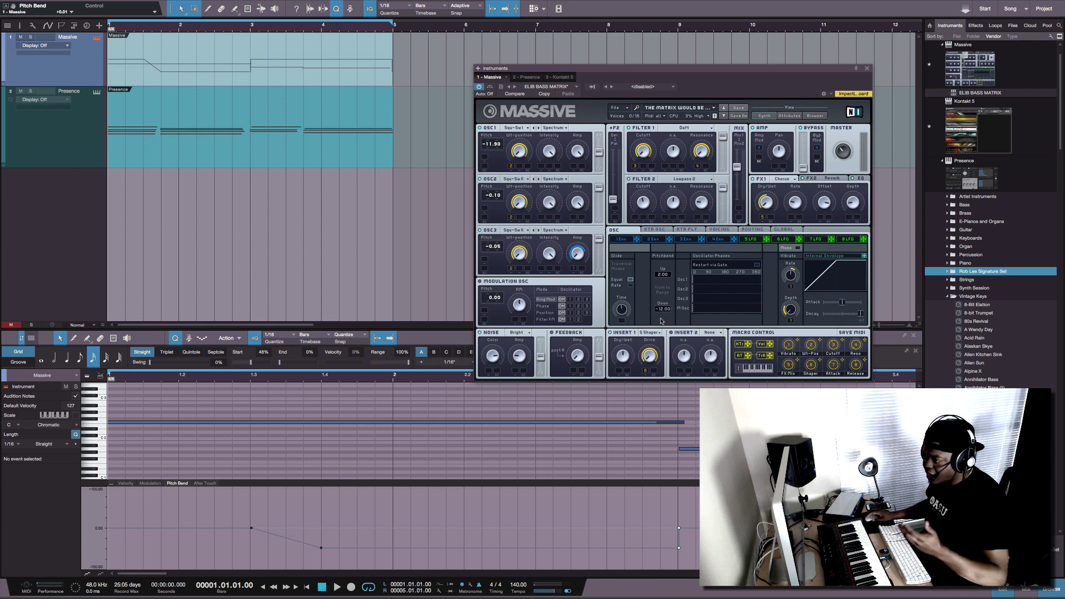
# Duplicate the Massive track as an empty Massive 2 and mute the original.
pyautogui.click(86, 74)
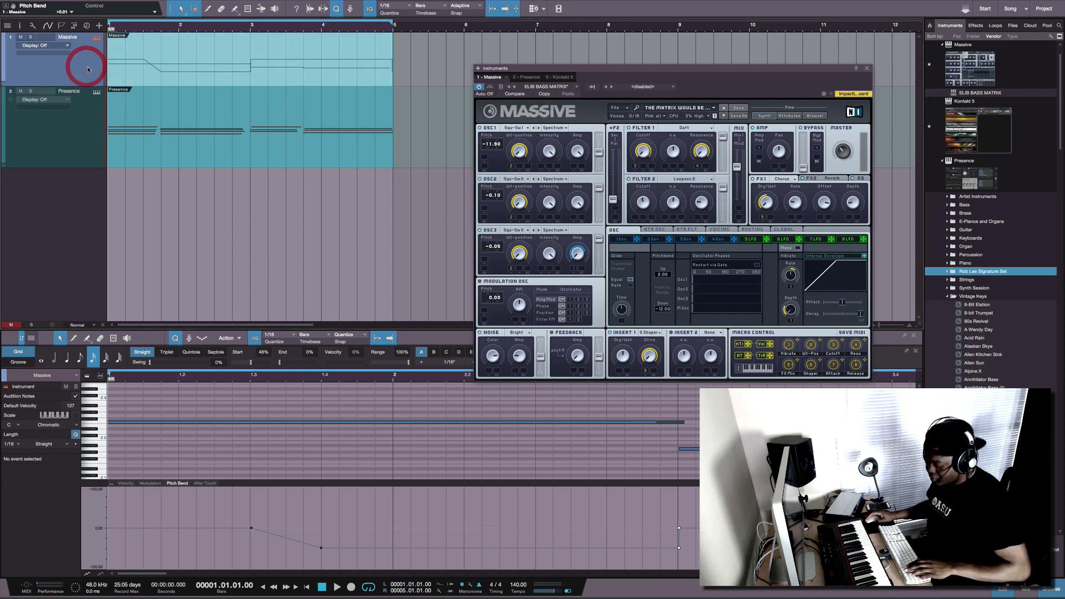
pyautogui.hotkey('shift', 'd')
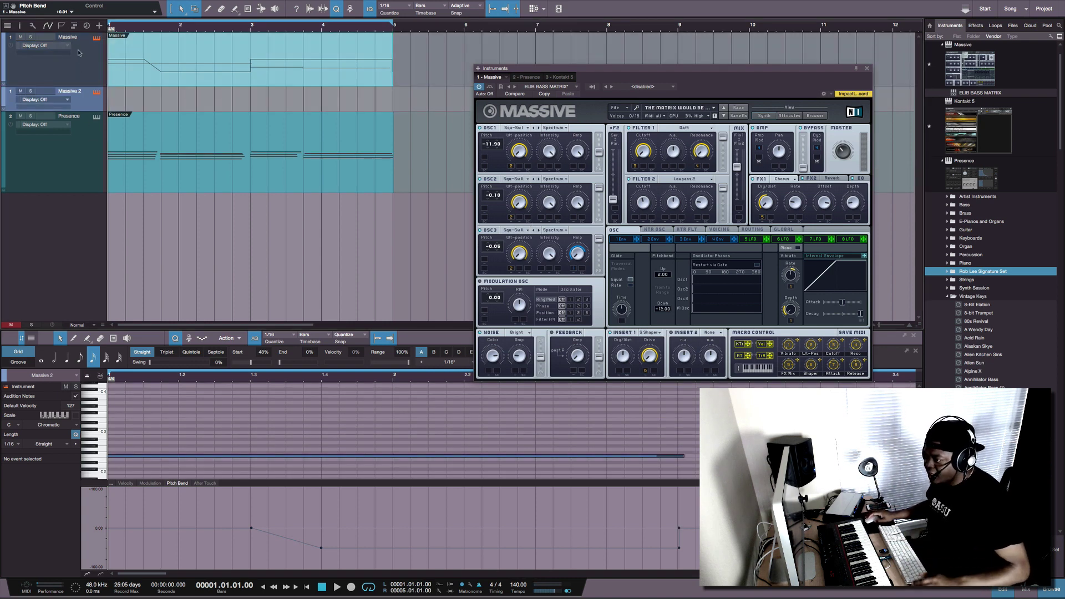
pyautogui.click(20, 37)
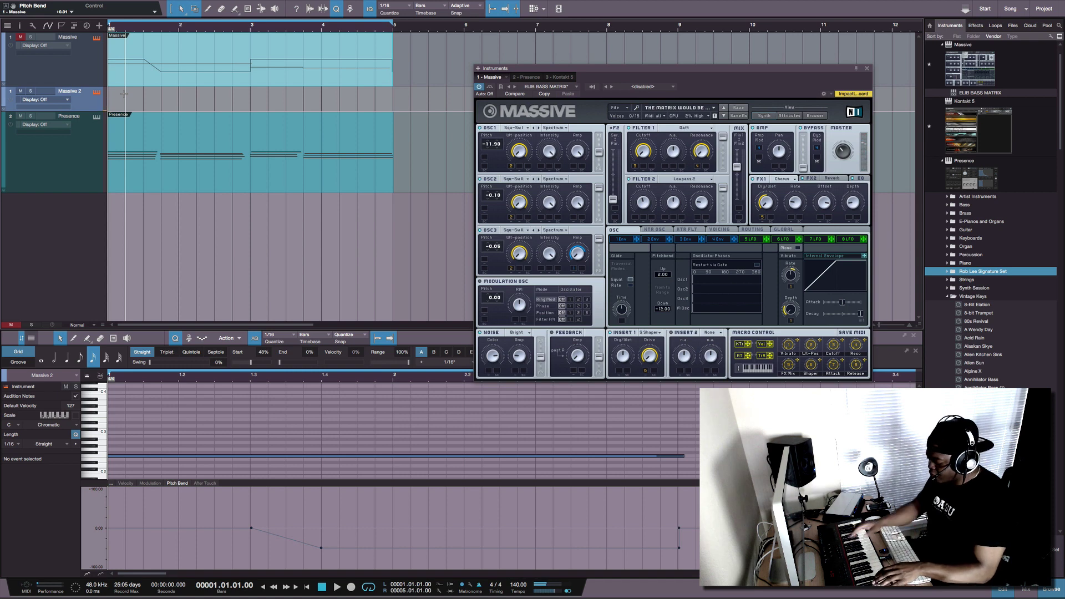
# Record a new bass take with pitch bends on Massive 2 and play it back.
pyautogui.press('KP_Multiply')
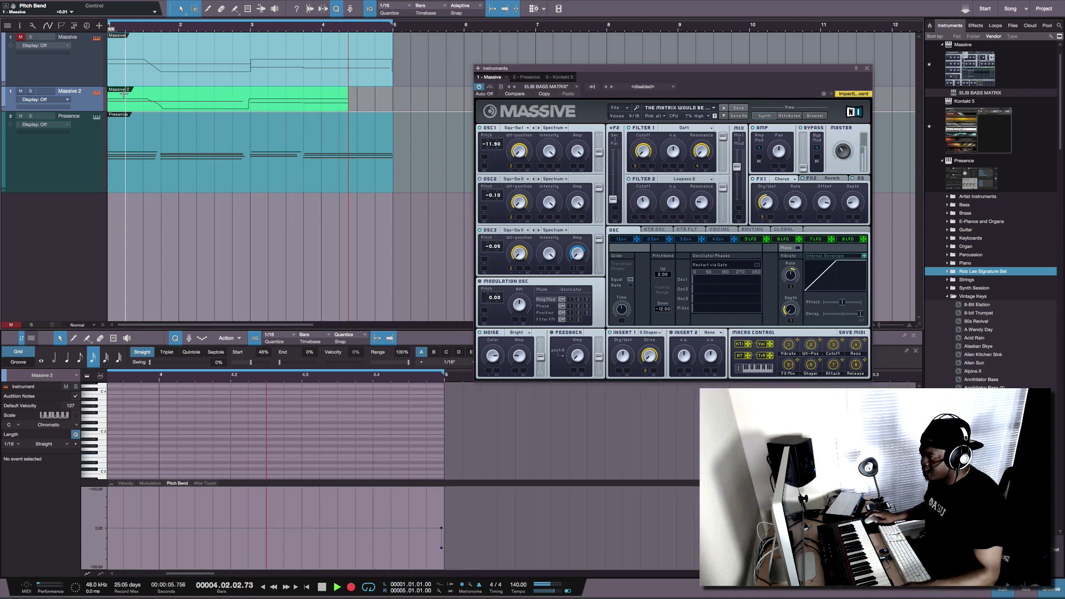
pyautogui.press('space')
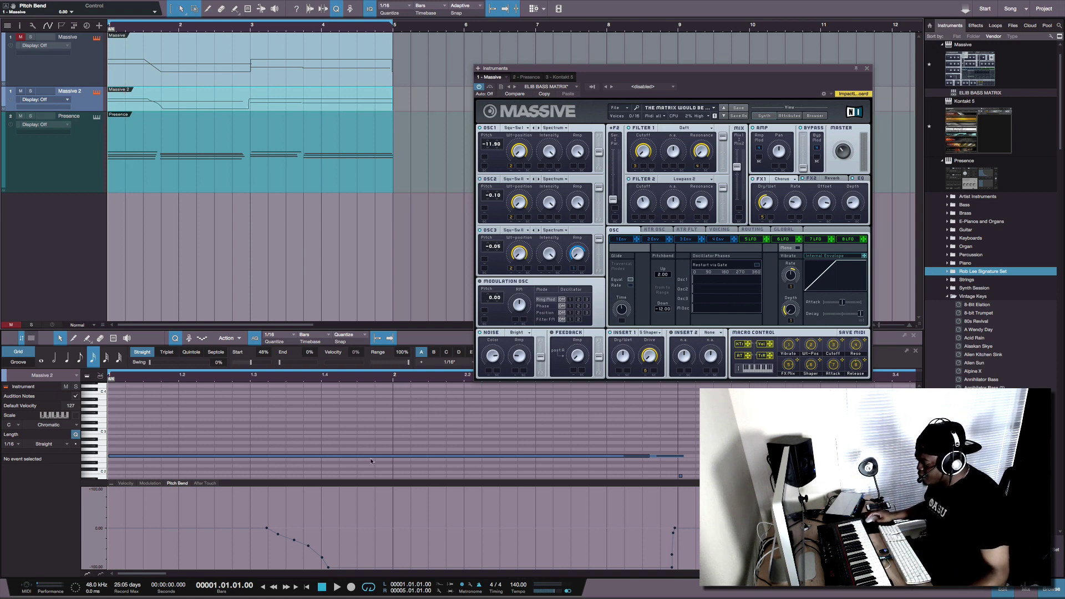
pyautogui.press('space')
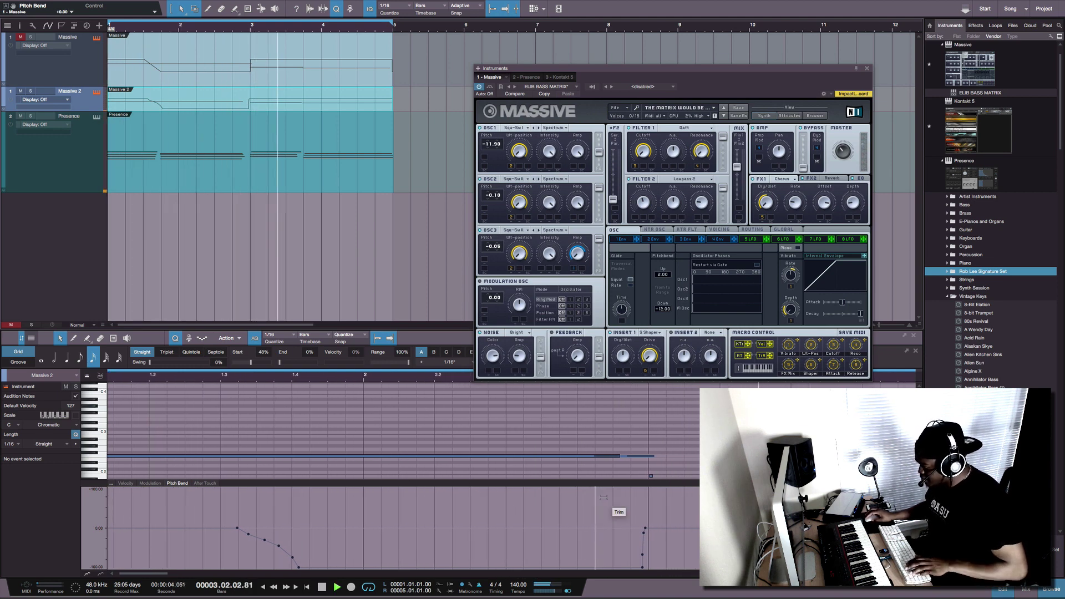
pyautogui.press('space')
# Select the small B1 note and the G1 note starting at bar 3.3.4.
pyautogui.hscroll(3, 625, 506)
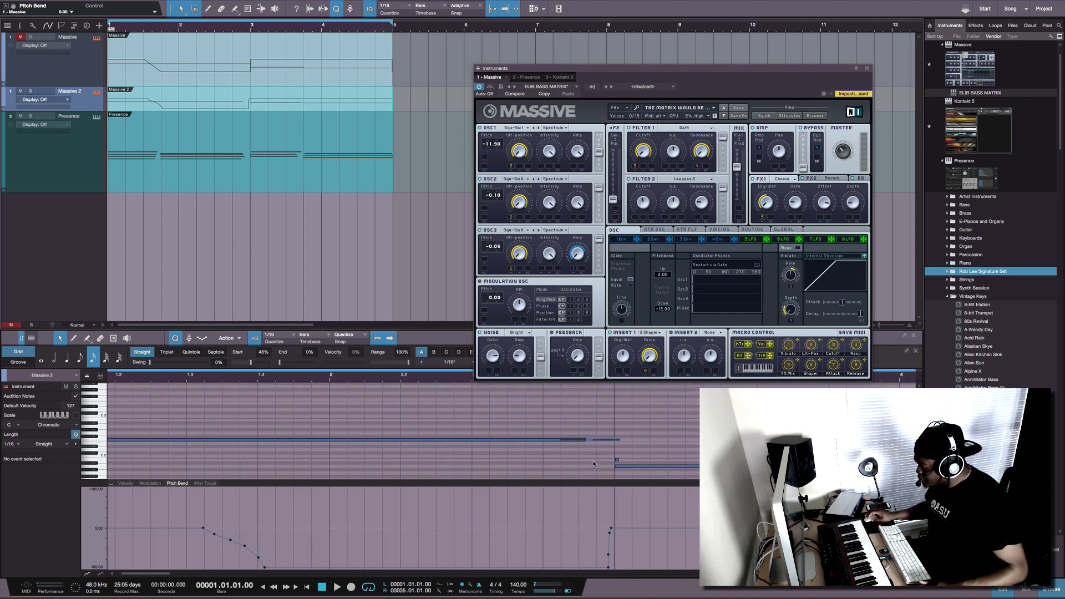
pyautogui.scroll(-3, 593, 465)
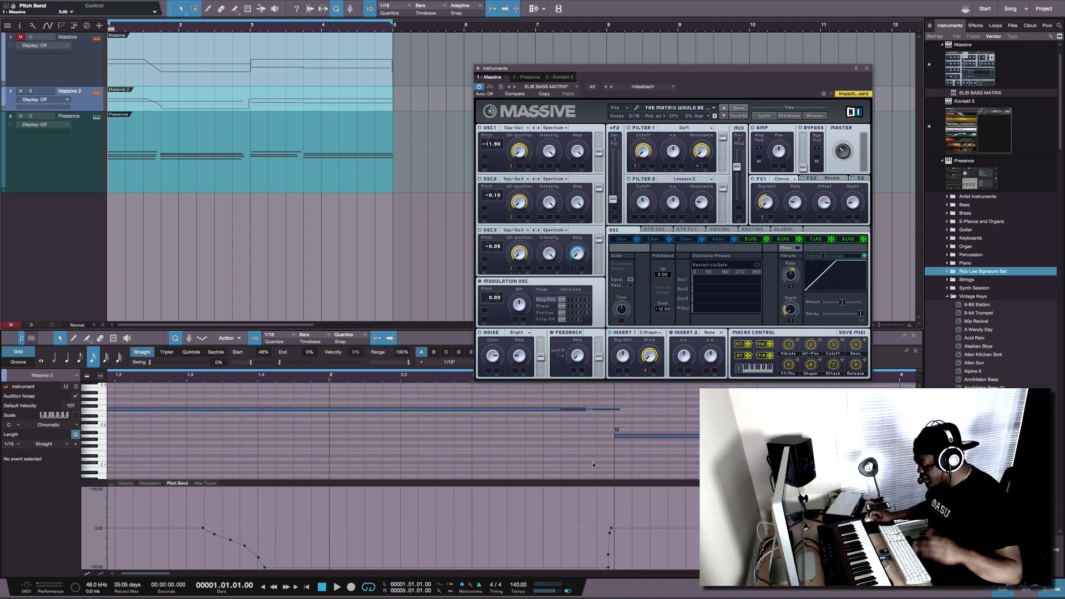
pyautogui.click(617, 429)
pyautogui.click(619, 434)
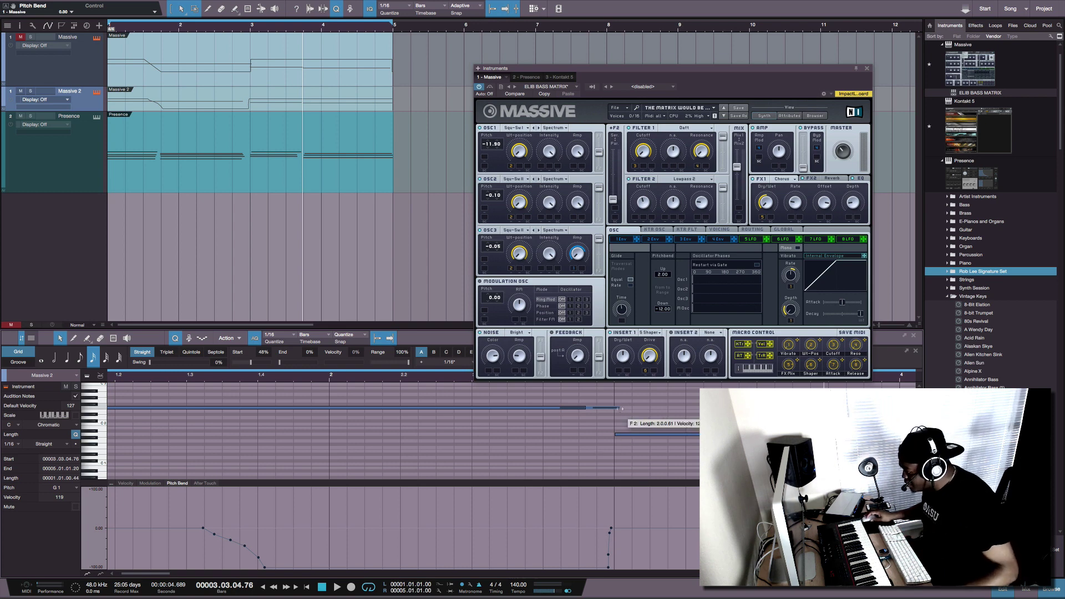
# Trim the F2 note's end and reselect the Massive 2 part.
pyautogui.moveTo(617, 409); pyautogui.dragTo(579, 409)
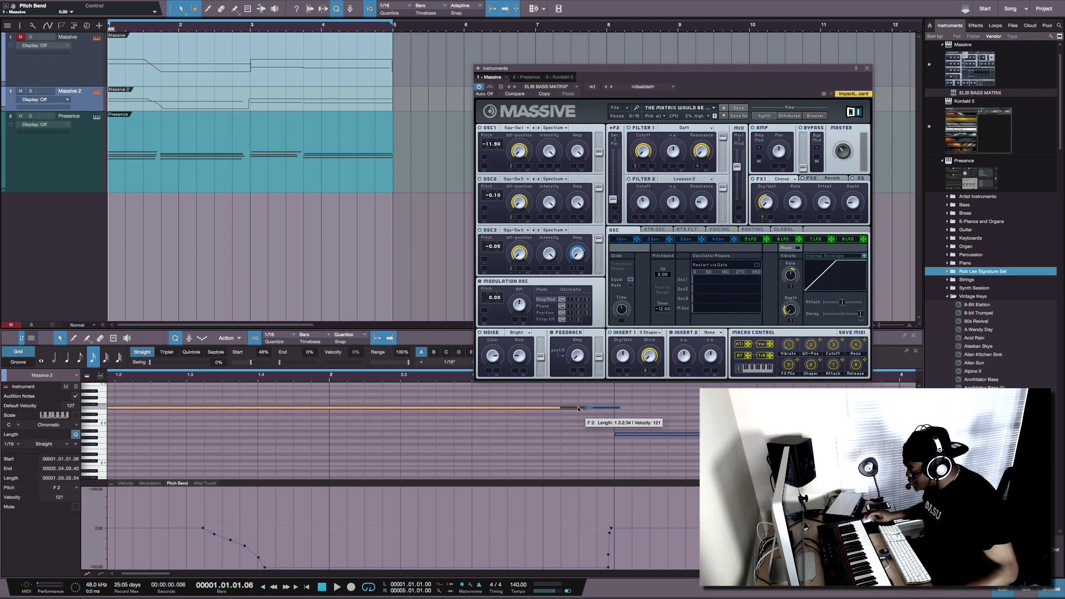
pyautogui.click(425, 142)
pyautogui.click(376, 105)
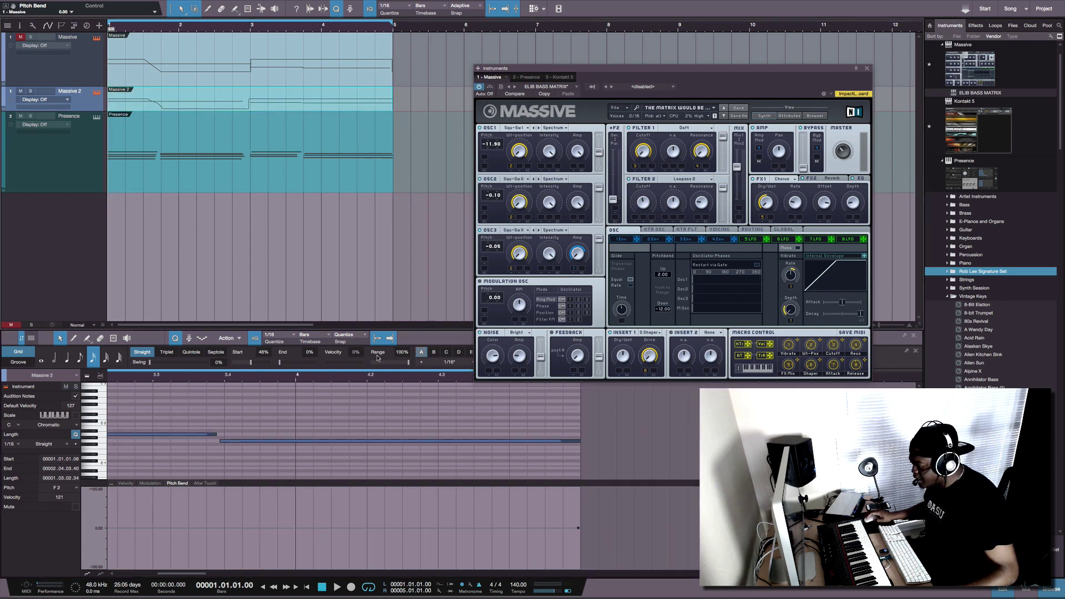
pyautogui.hscroll(-5, 358, 434)
pyautogui.hscroll(-3, 358, 434)
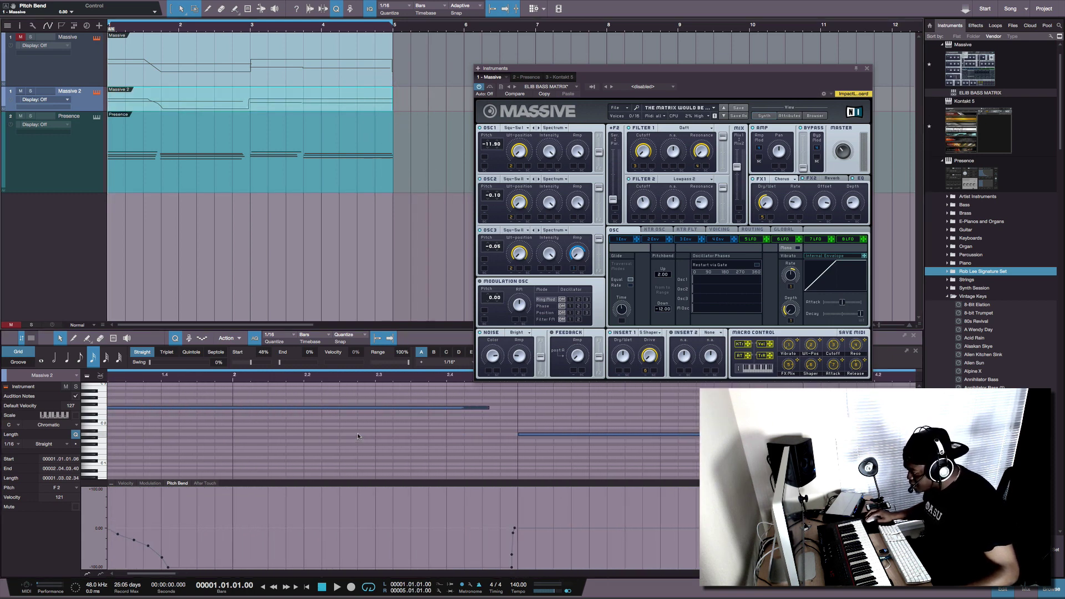
# Stretch the long F2 note so it ends exactly at bar 3.
pyautogui.click(488, 407)
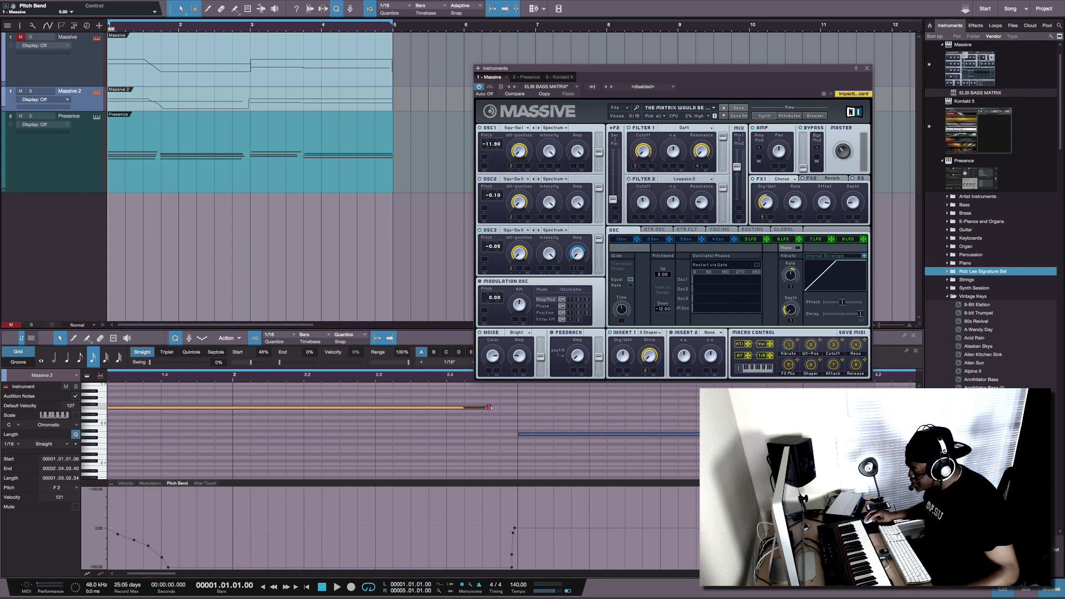
pyautogui.moveTo(489, 407); pyautogui.dragTo(517, 408)
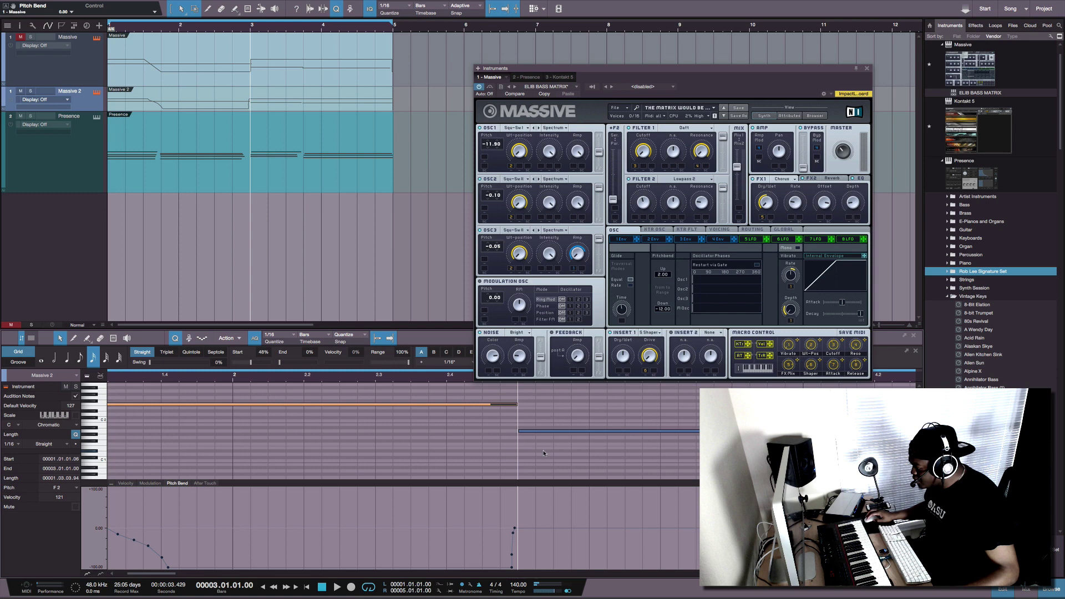
pyautogui.scroll(-3, 544, 453)
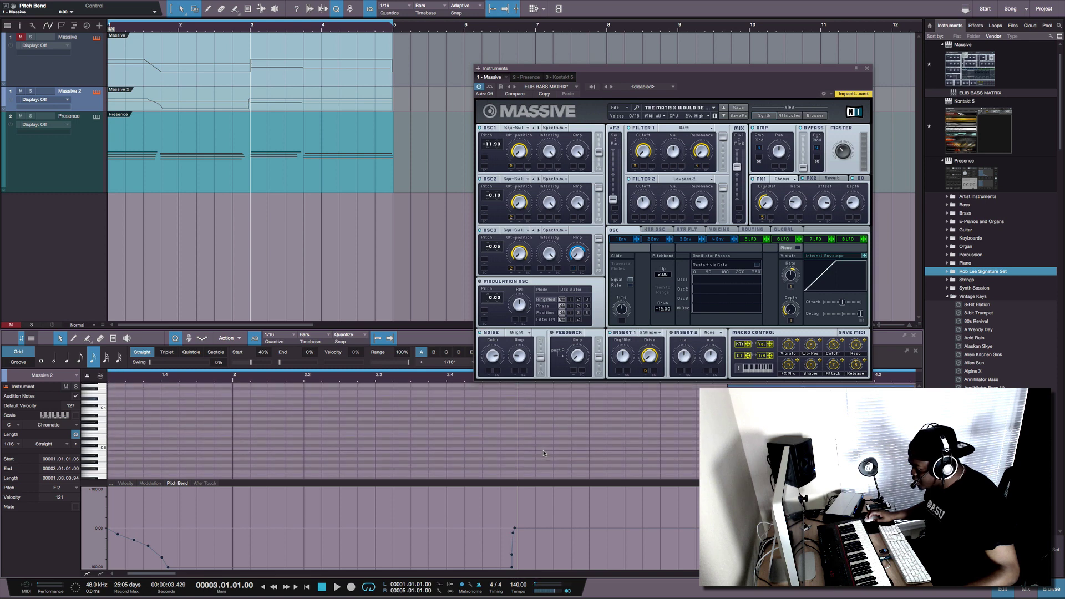
# Deselect the notes, enlarge the pitch-bend lane, and show the original Massive part.
pyautogui.click(507, 480)
pyautogui.moveTo(507, 463); pyautogui.dragTo(507, 476)
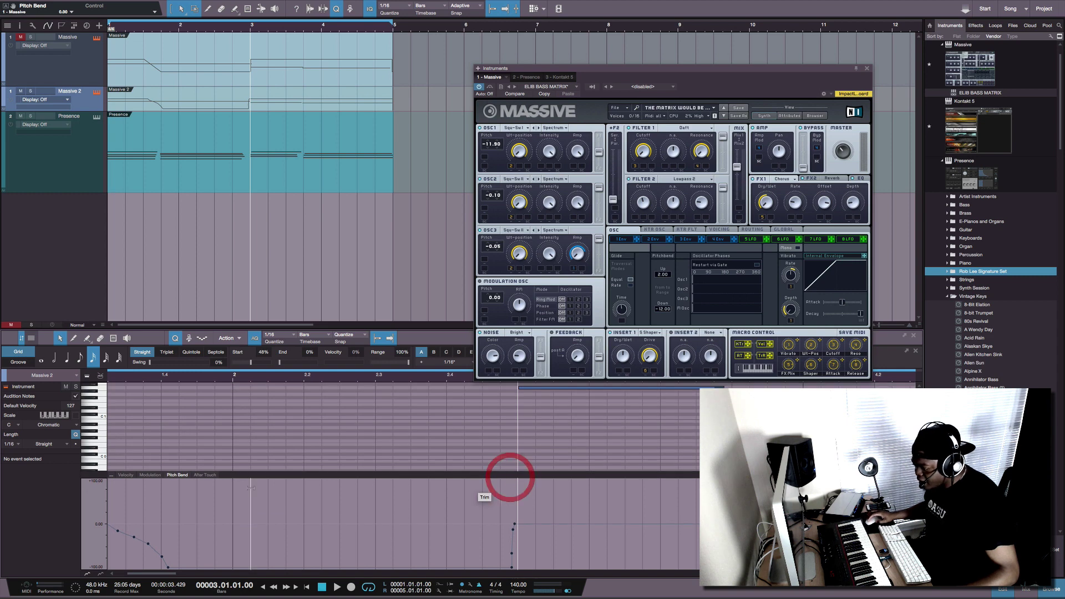
pyautogui.moveTo(276, 473); pyautogui.dragTo(276, 447)
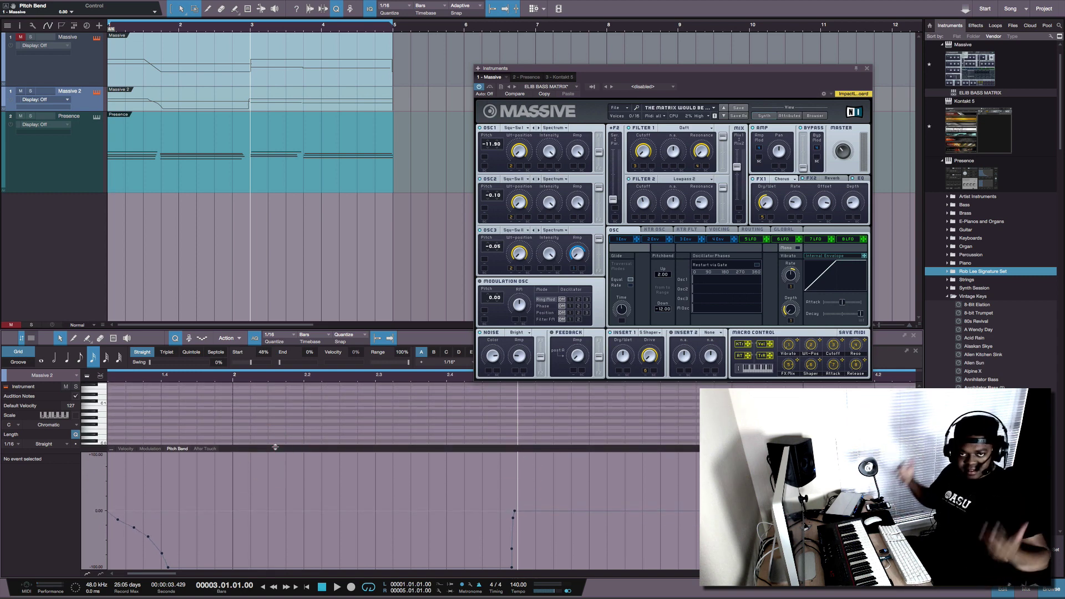
pyautogui.click(19, 92)
# Unmute Massive and drop the pitch bend after bar 1.3 and at bar 1.4 to -100.00.
pyautogui.click(20, 37)
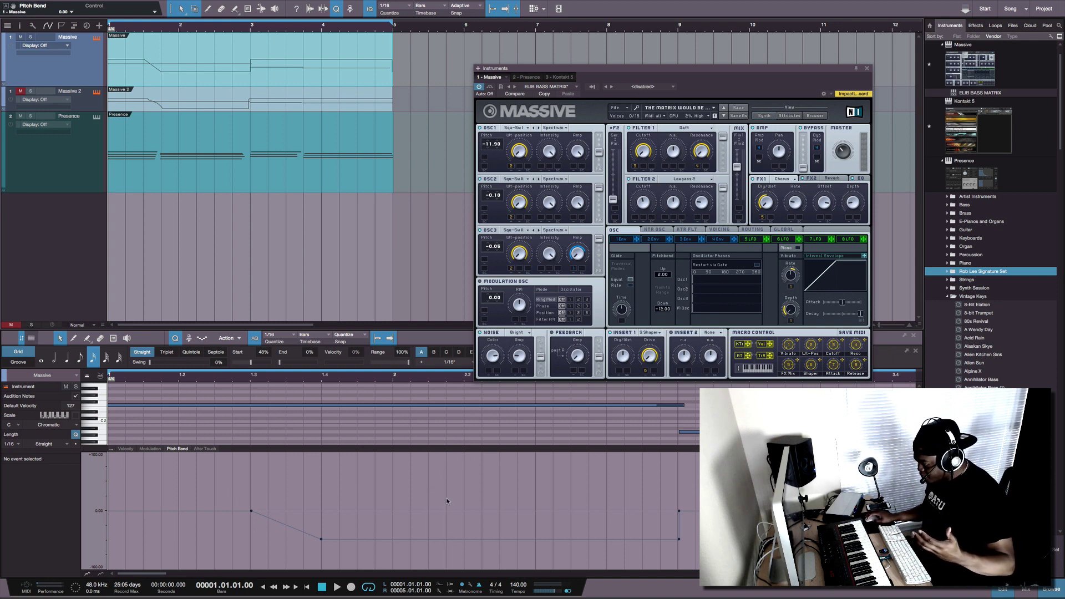
pyautogui.moveTo(463, 464); pyautogui.dragTo(459, 505)
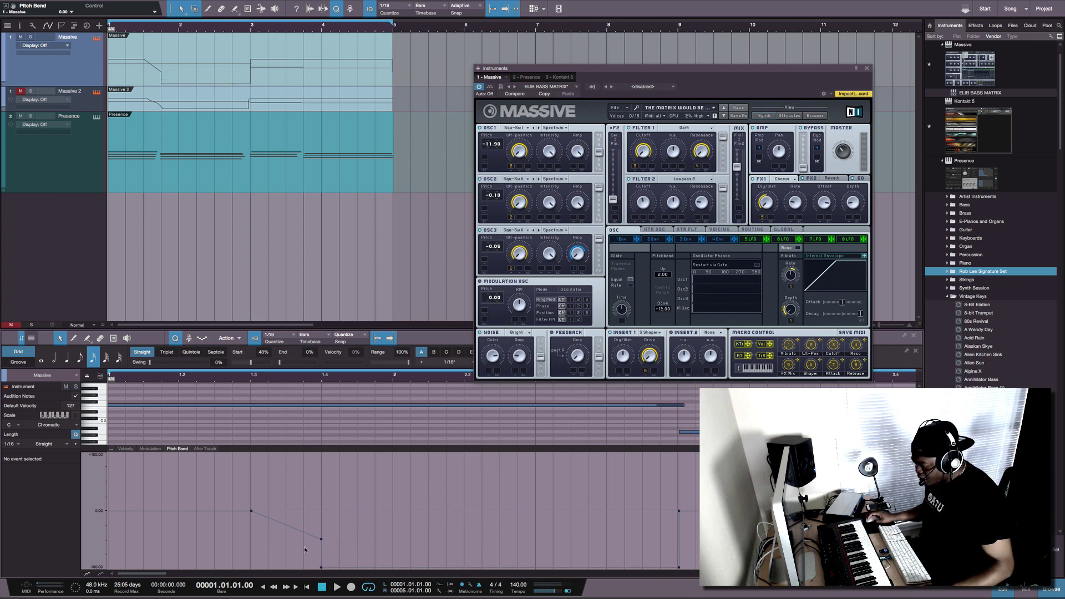
pyautogui.click(322, 541)
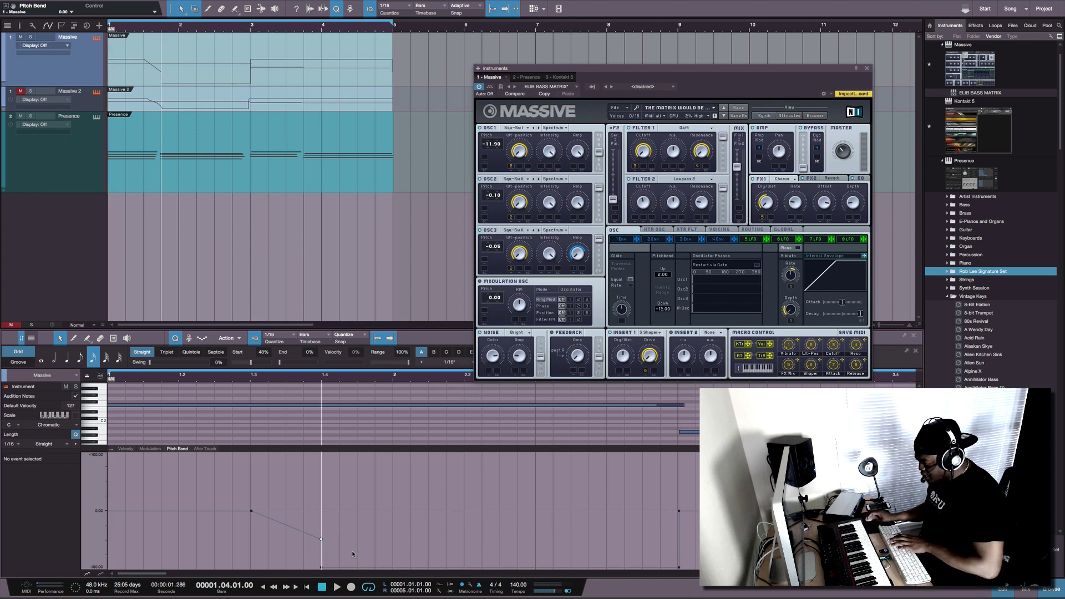
pyautogui.moveTo(321, 539); pyautogui.dragTo(322, 567)
# Audition the steeper glide, then zoom in on the pitch-bend points around bar 2.4.
pyautogui.press('space')
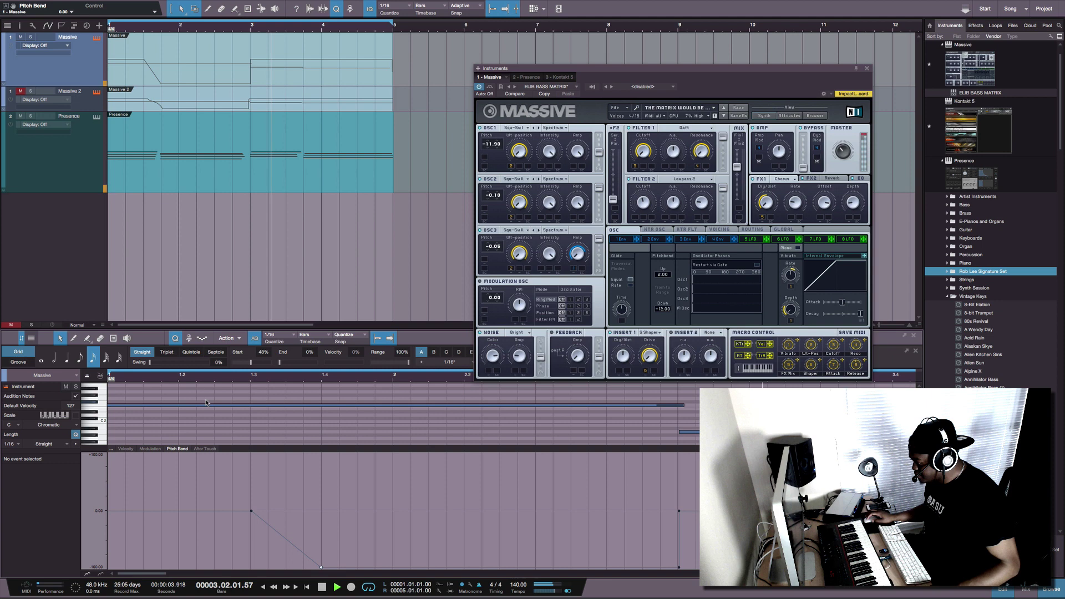
pyautogui.press('space')
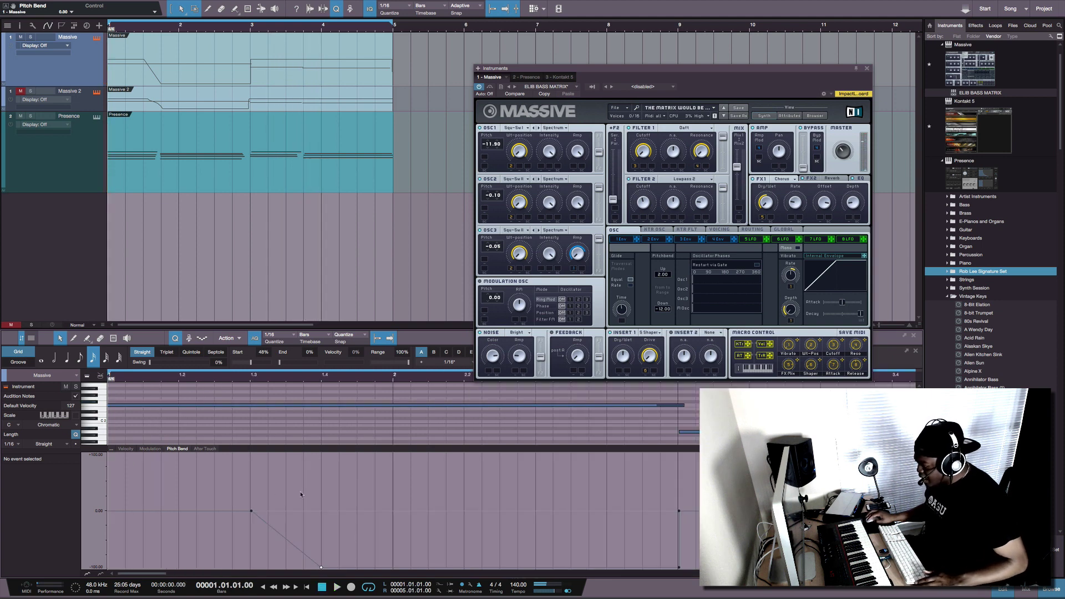
pyautogui.hscroll(2, 300, 494)
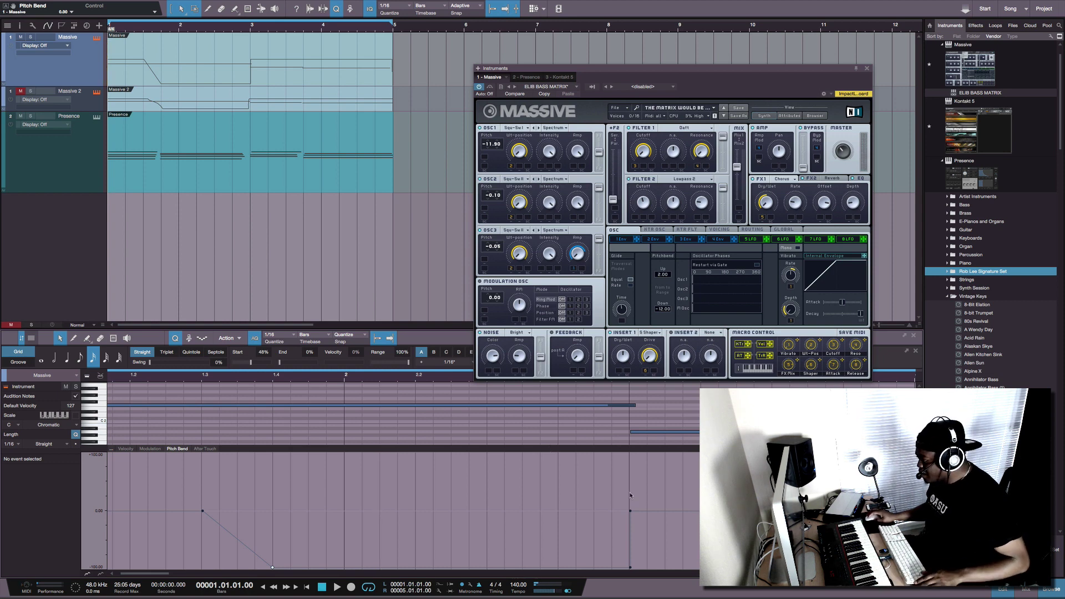
pyautogui.press('e')
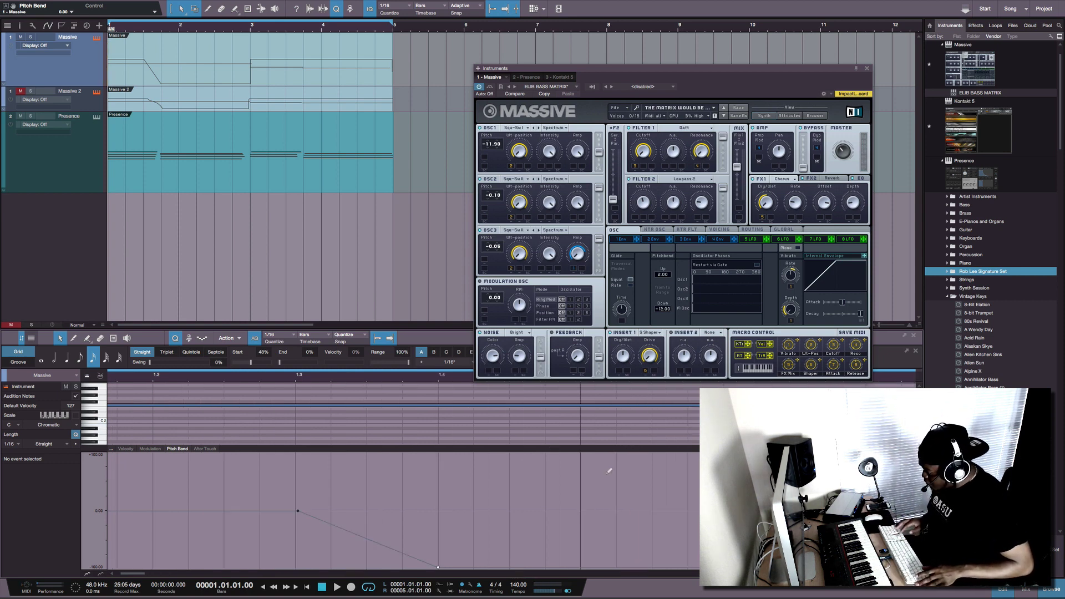
pyautogui.press('e')
pyautogui.press('w')
pyautogui.press('w')
pyautogui.press('w')
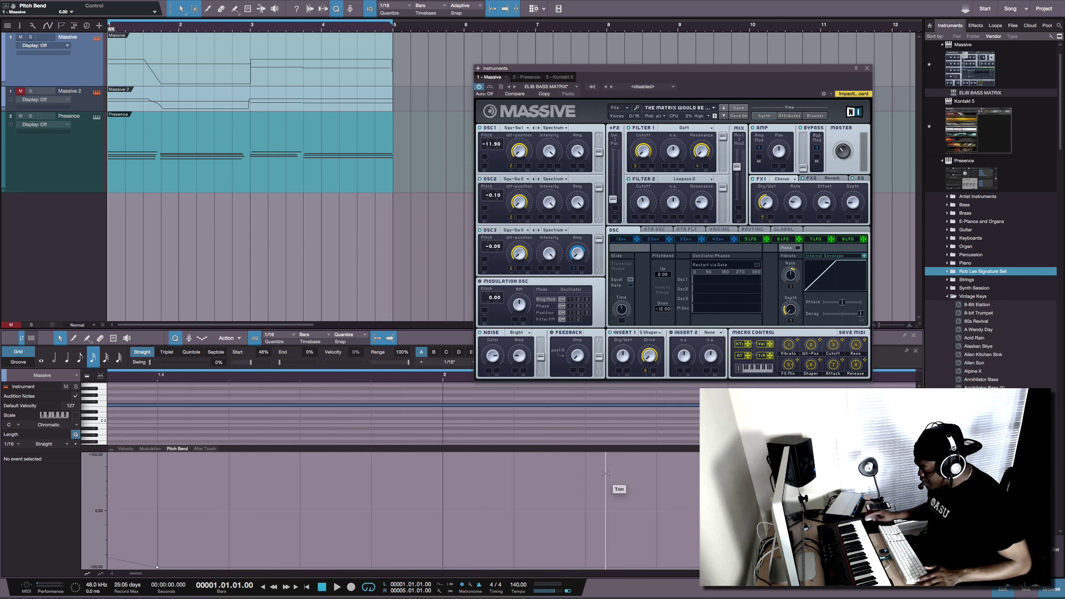
pyautogui.hscroll(3, 605, 473)
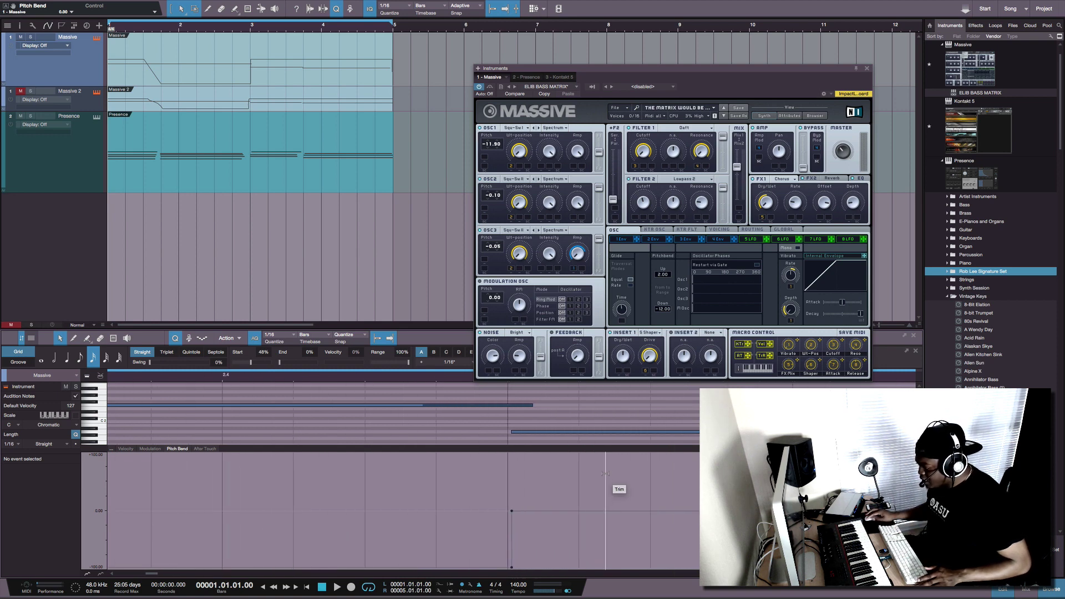
# Set the pitch-bend point at bar 3 to 0.00.
pyautogui.click(509, 514)
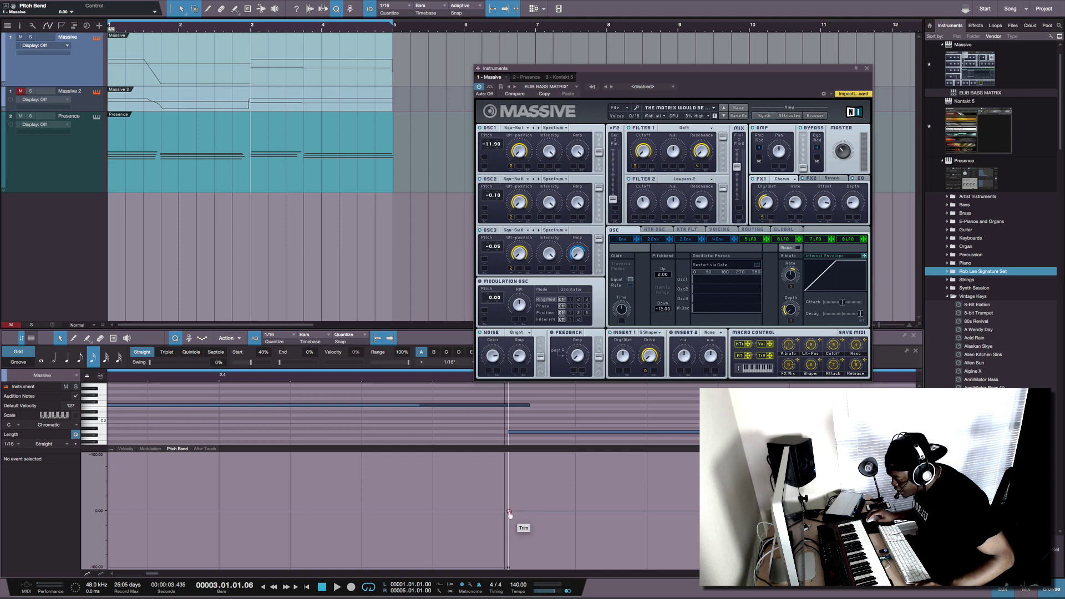
pyautogui.click(508, 570)
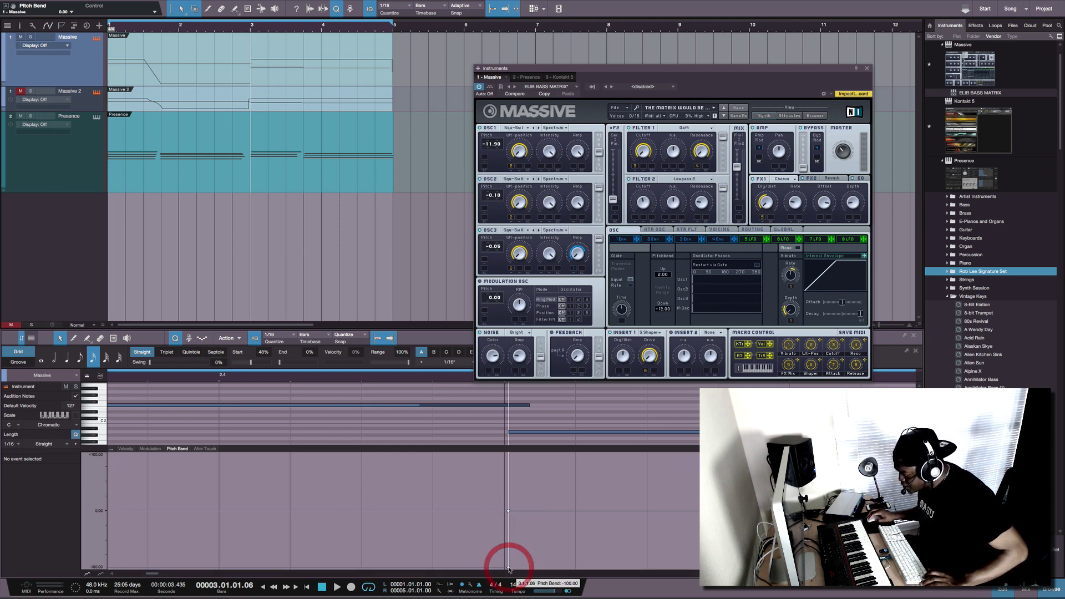
pyautogui.click(508, 514)
pyautogui.moveTo(508, 513); pyautogui.dragTo(505, 510)
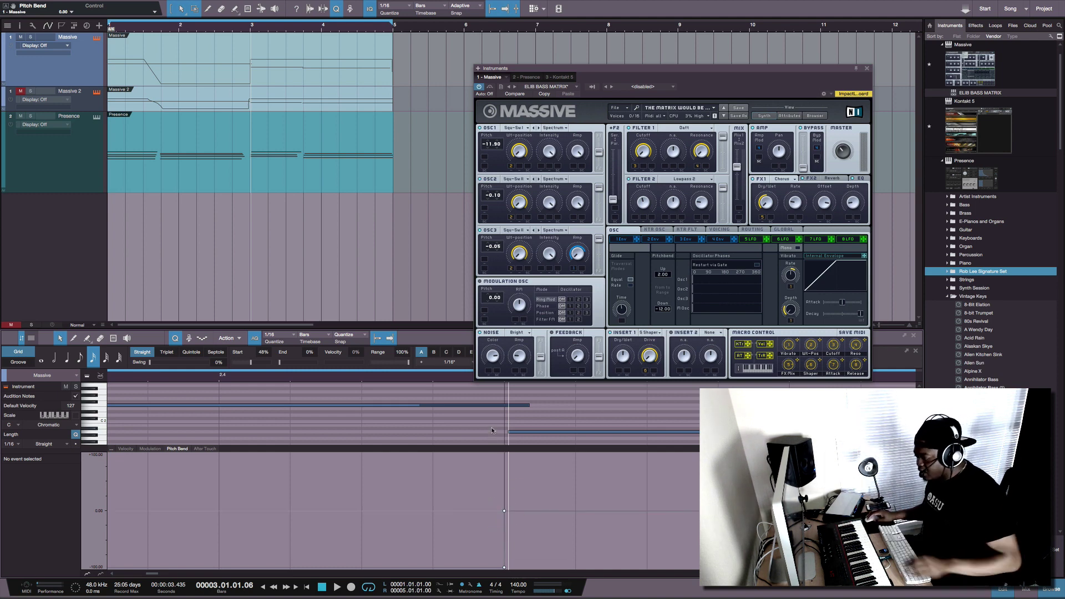
# Adjust Massive's glide time, audition the bass from the start, and zoom the arrangement out.
pyautogui.press('Home')
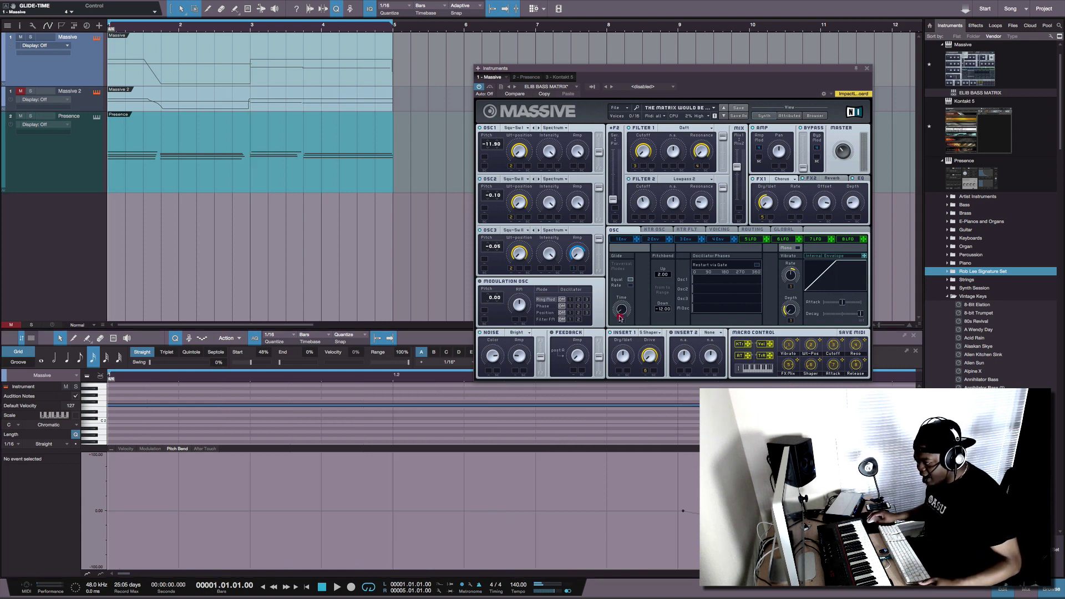
pyautogui.click(617, 330)
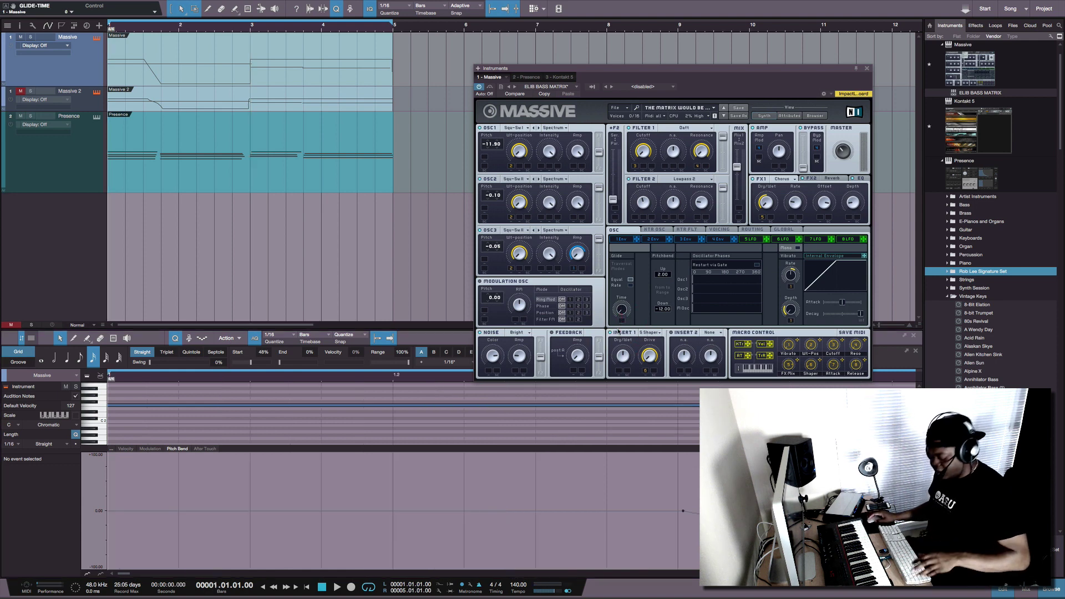
pyautogui.press('space')
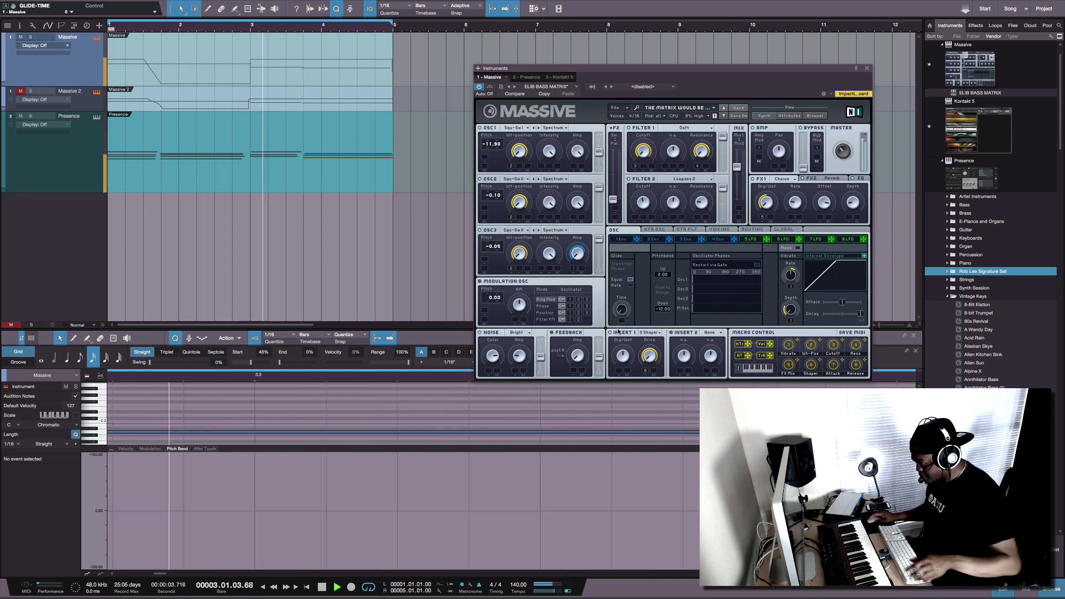
pyautogui.press('space')
pyautogui.press('w')
pyautogui.press('w')
pyautogui.press('w')
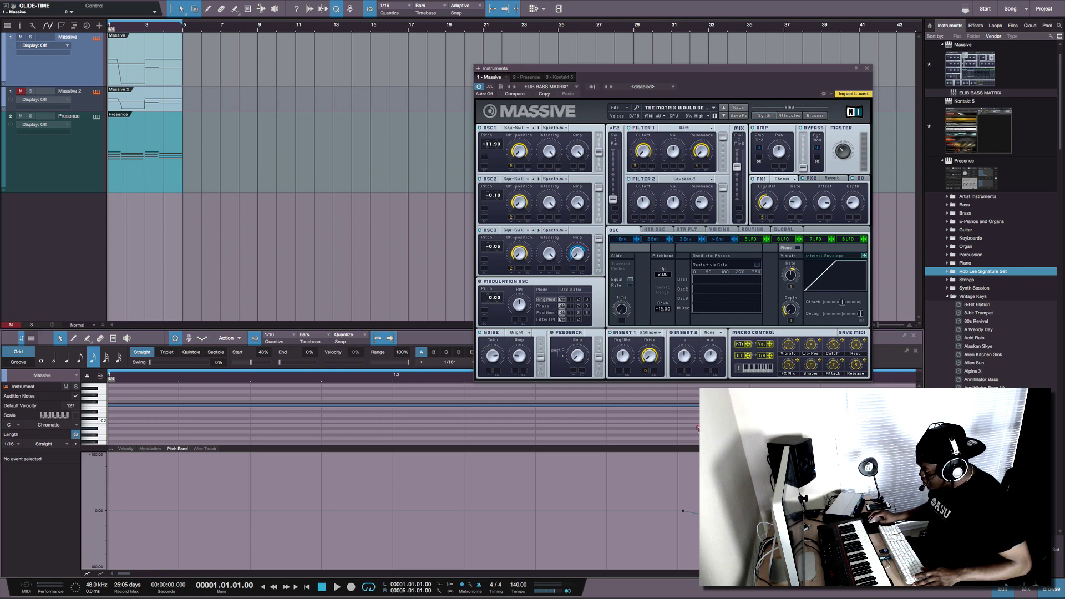
# Zoom out to the full three-note bass phrase, check its notes, and play back the glide.
pyautogui.press('w')
pyautogui.press('w')
pyautogui.press('w')
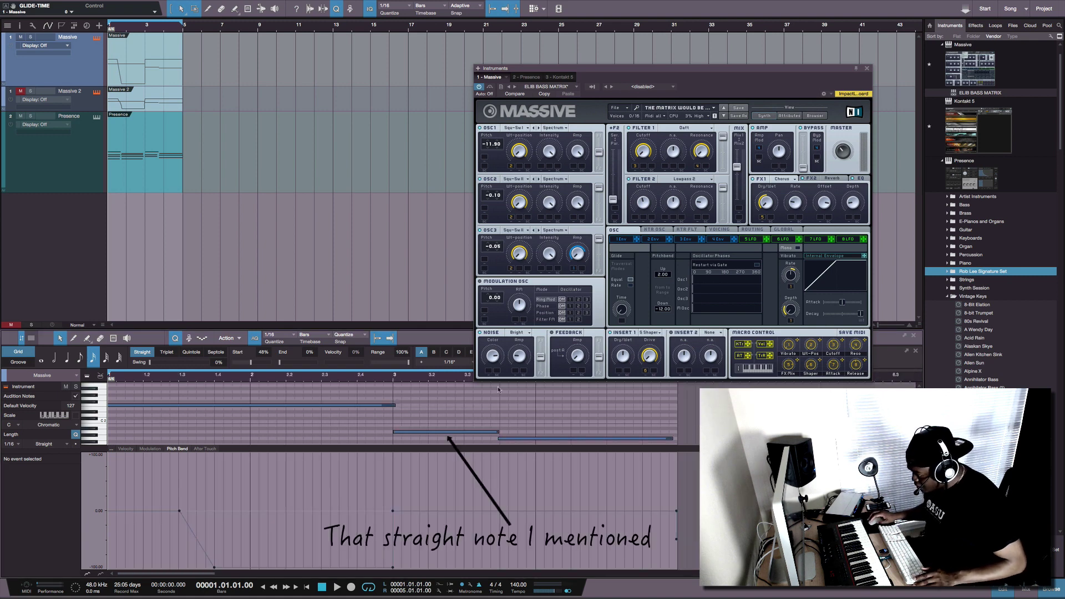
pyautogui.click(396, 406)
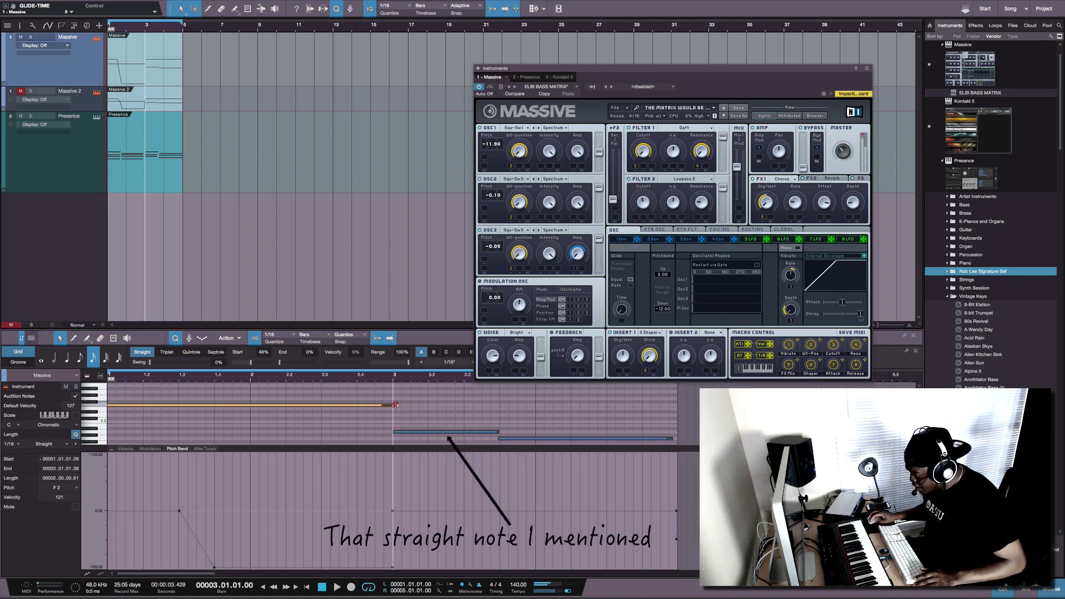
pyautogui.click(430, 409)
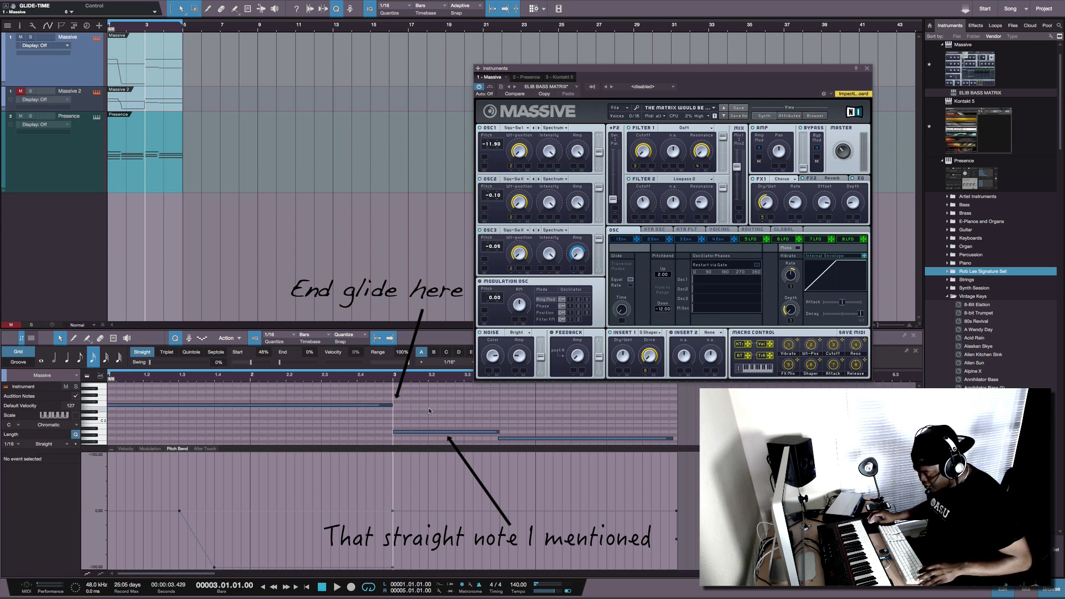
pyautogui.hotkey('ctrl', 'a')
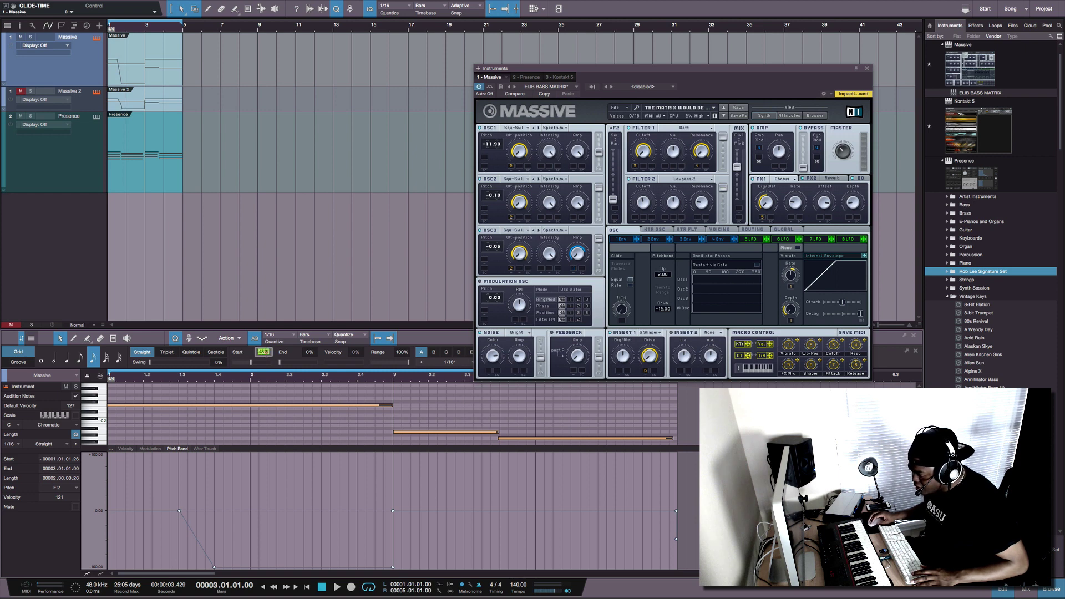
pyautogui.click(445, 408)
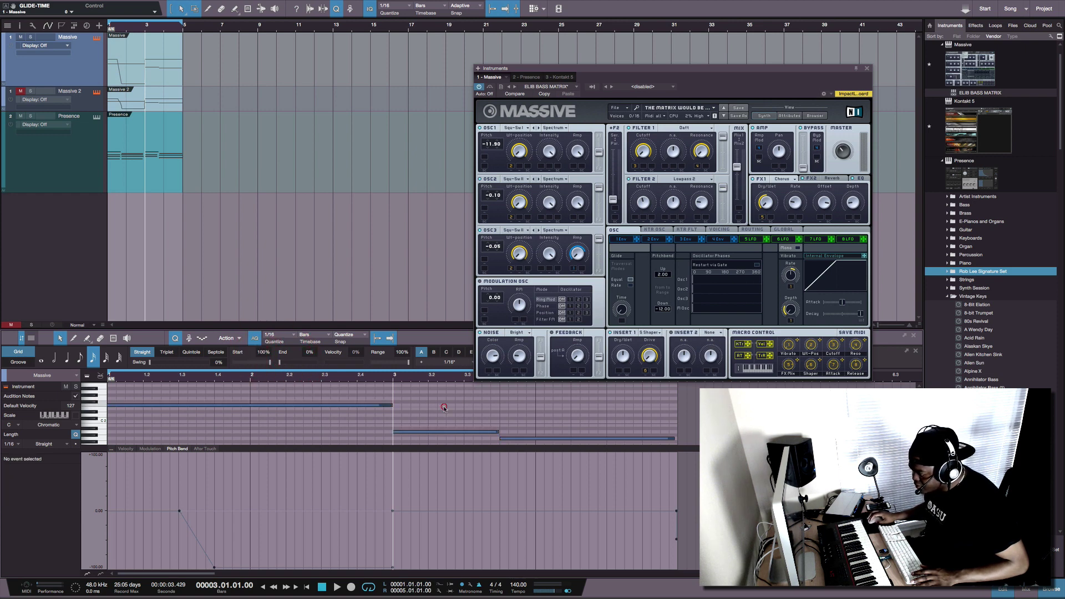
pyautogui.press('space')
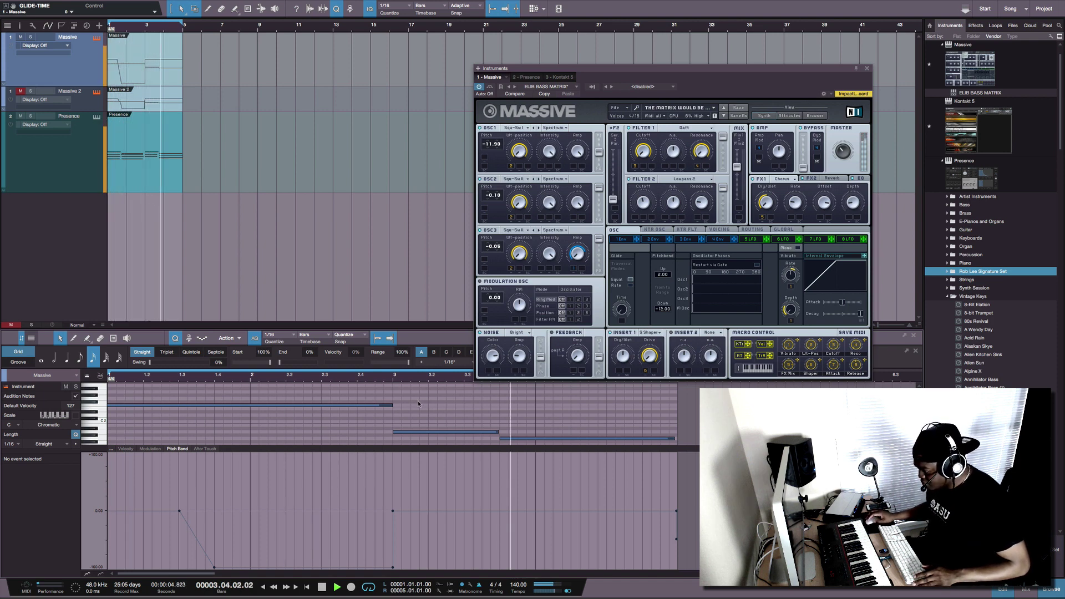
pyautogui.press('space')
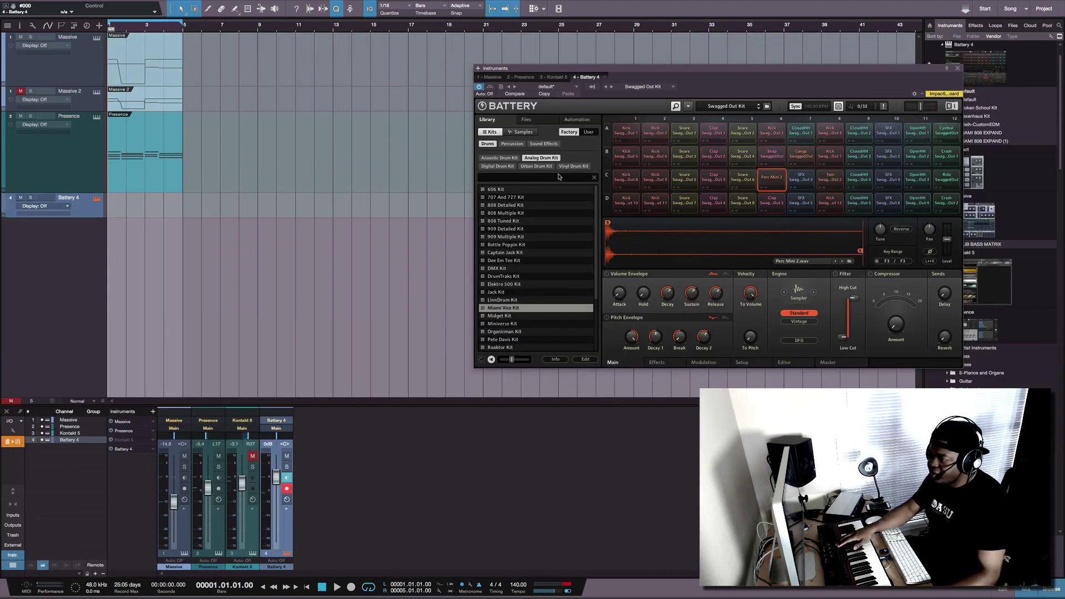
# Start recording a drum beat on the Battery 4 Swagged Out Kit track.
pyautogui.press('KP_Multiply')
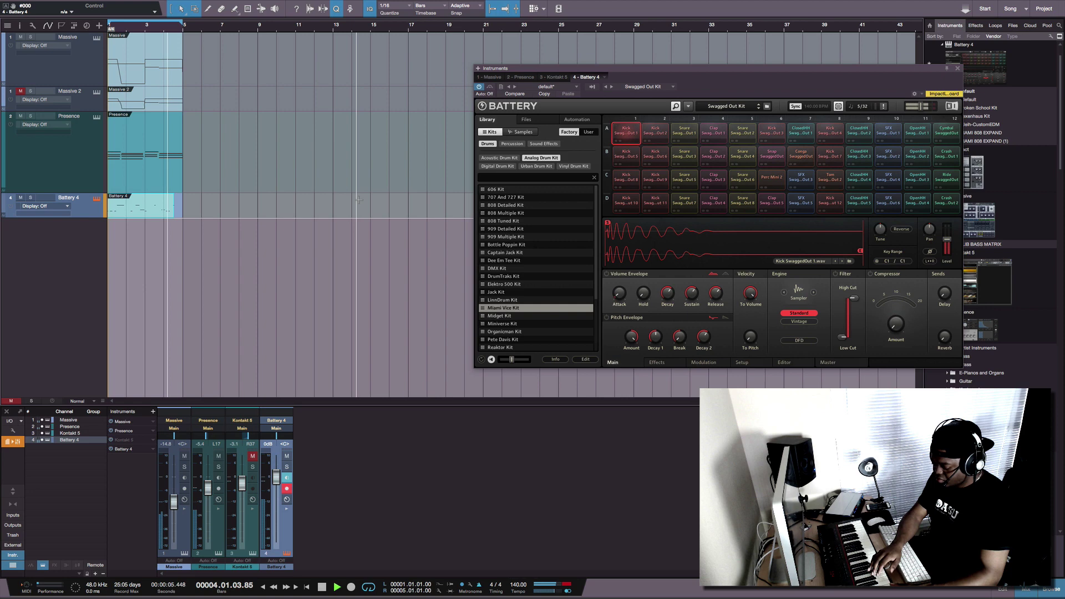
# Capture the four-bar Battery beat while it plays, then stop the transport.
pyautogui.press('KP_Multiply')
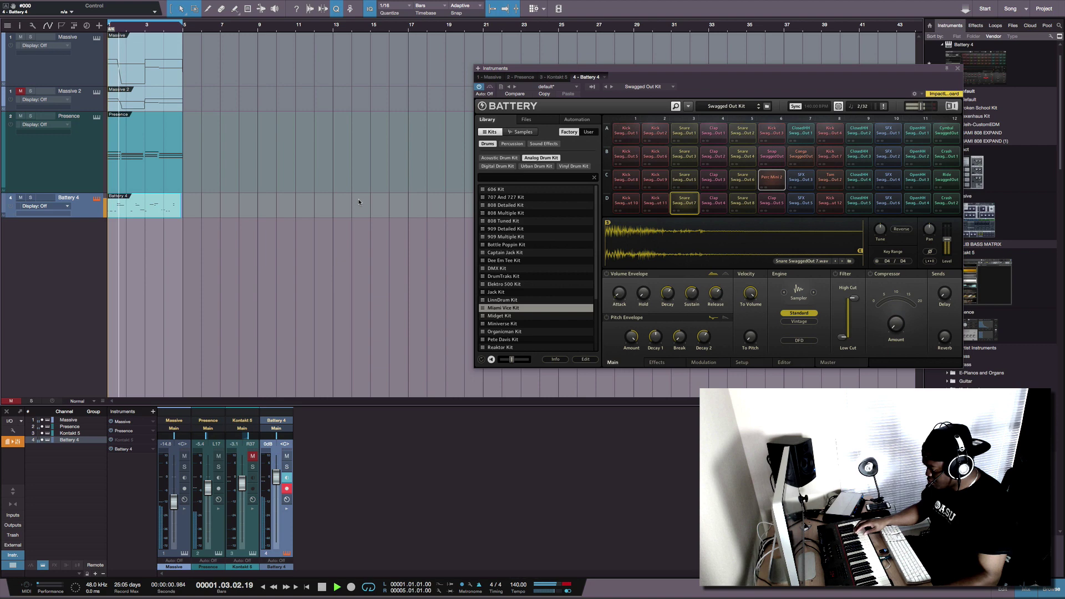
pyautogui.press('space')
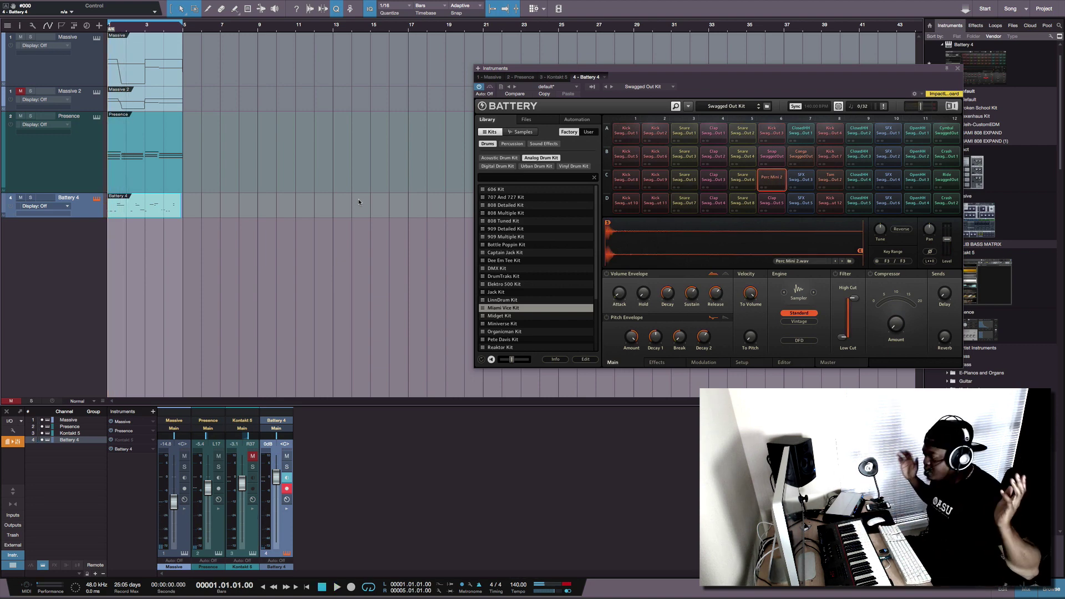